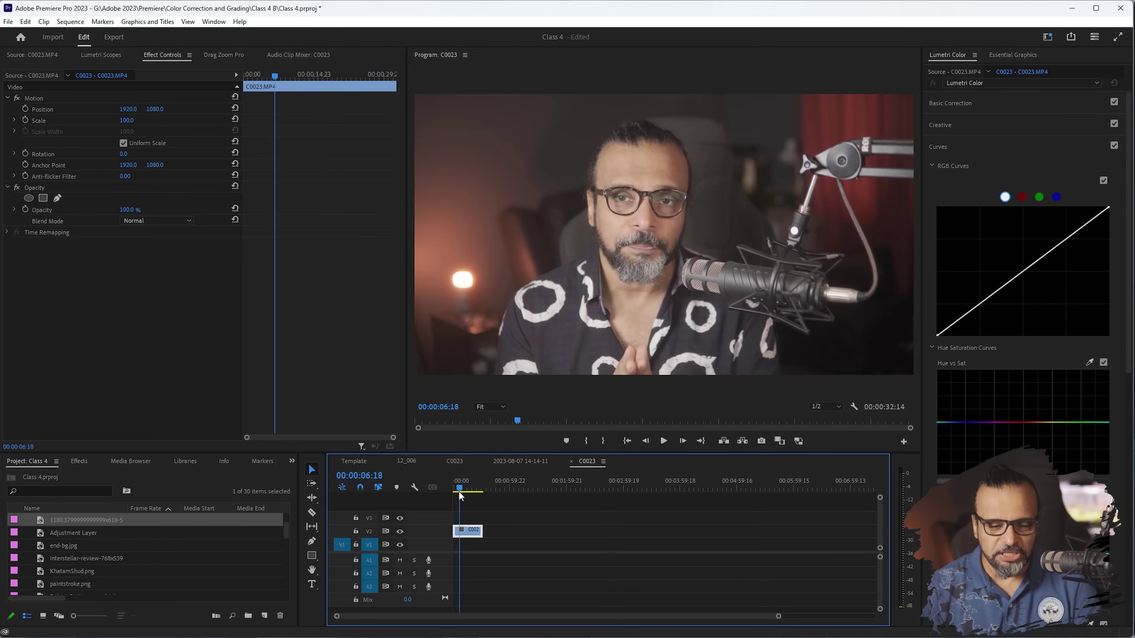
- Move the playhead later in the clip, to about 00:00:13:12
{"action": "left_click_drag", "start_coordinate": [471, 495], "coordinate": [465, 499]}
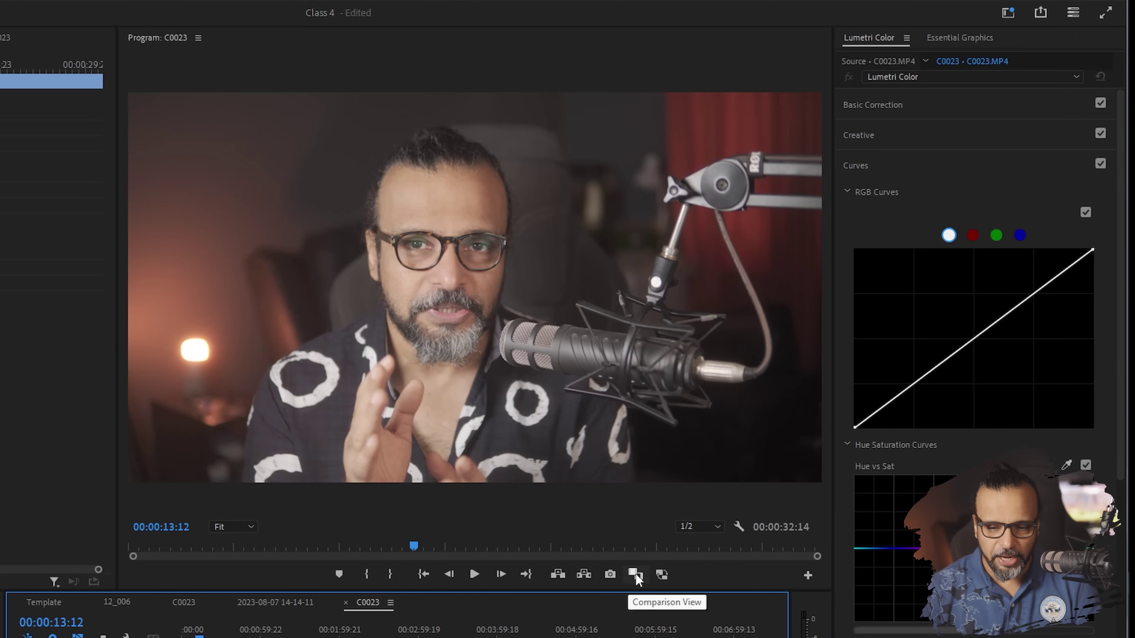
{"action": "left_click", "coordinate": [635, 574]}
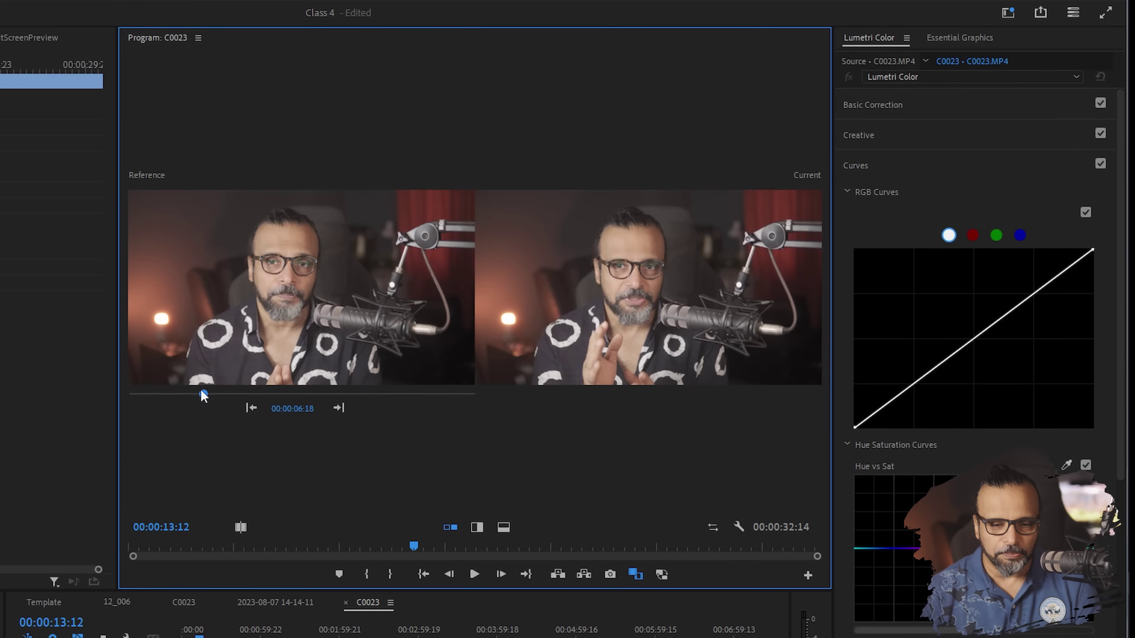
{"action": "mouse_move", "coordinate": [204, 394]}
{"action": "left_mouse_down"}
{"action": "mouse_move", "coordinate": [169, 394]}
{"action": "mouse_move", "coordinate": [233, 394]}
{"action": "left_mouse_up"}
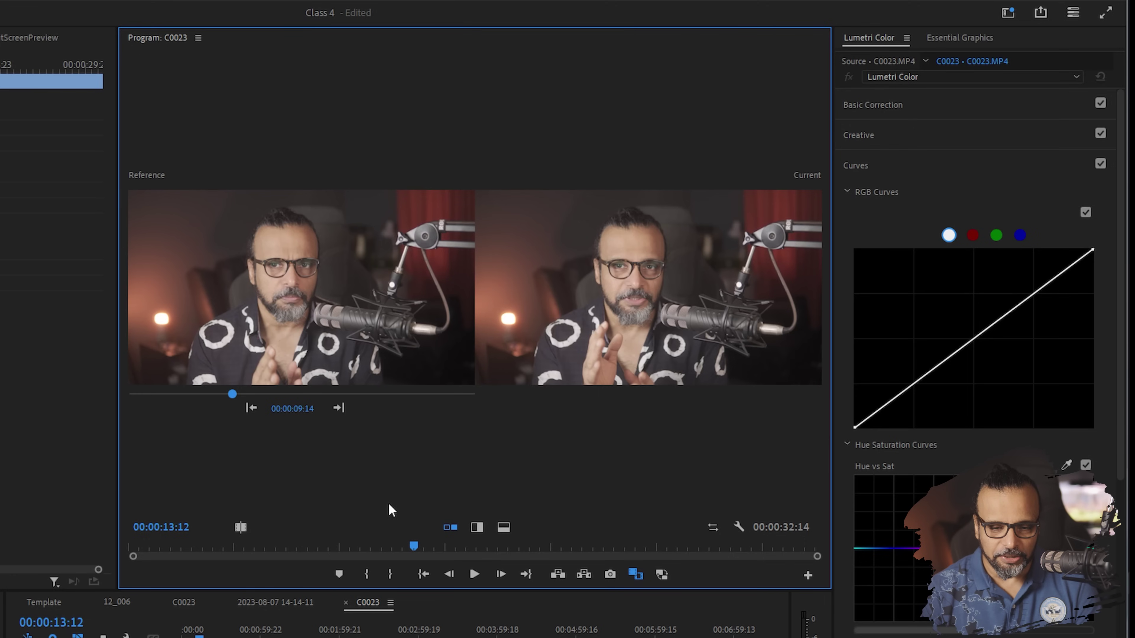
{"action": "left_click", "coordinate": [635, 575]}
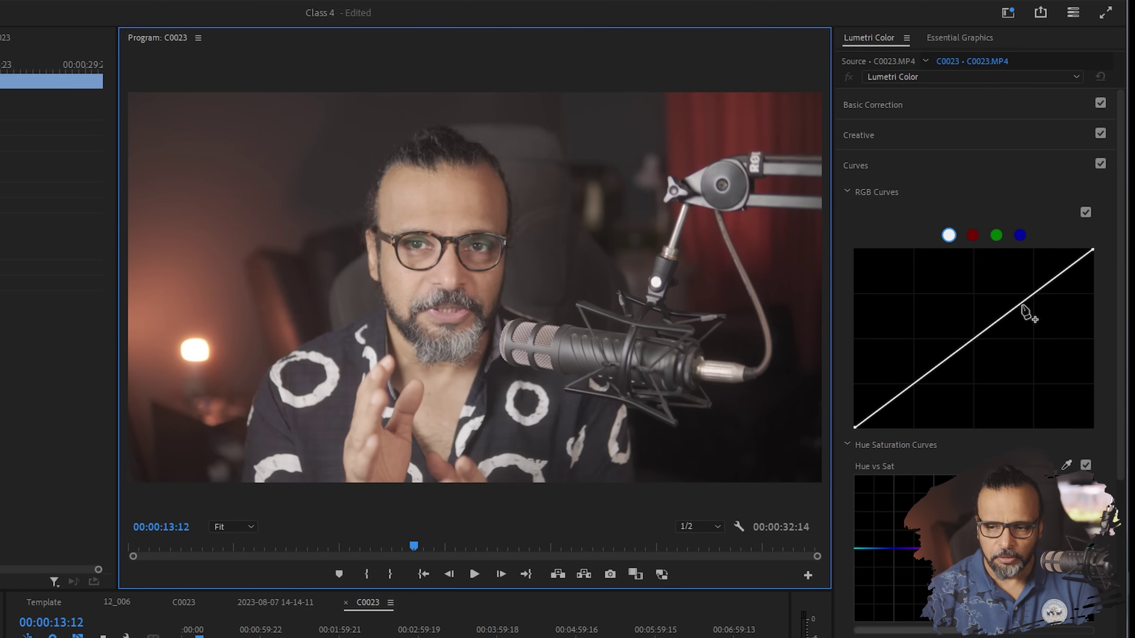
- Lift the highlights and lower the shadows into an S-curve, then compare with the reference frame
{"action": "left_click_drag", "start_coordinate": [1023, 304], "coordinate": [1020, 275]}
{"action": "left_click_drag", "start_coordinate": [924, 357], "coordinate": [934, 388]}
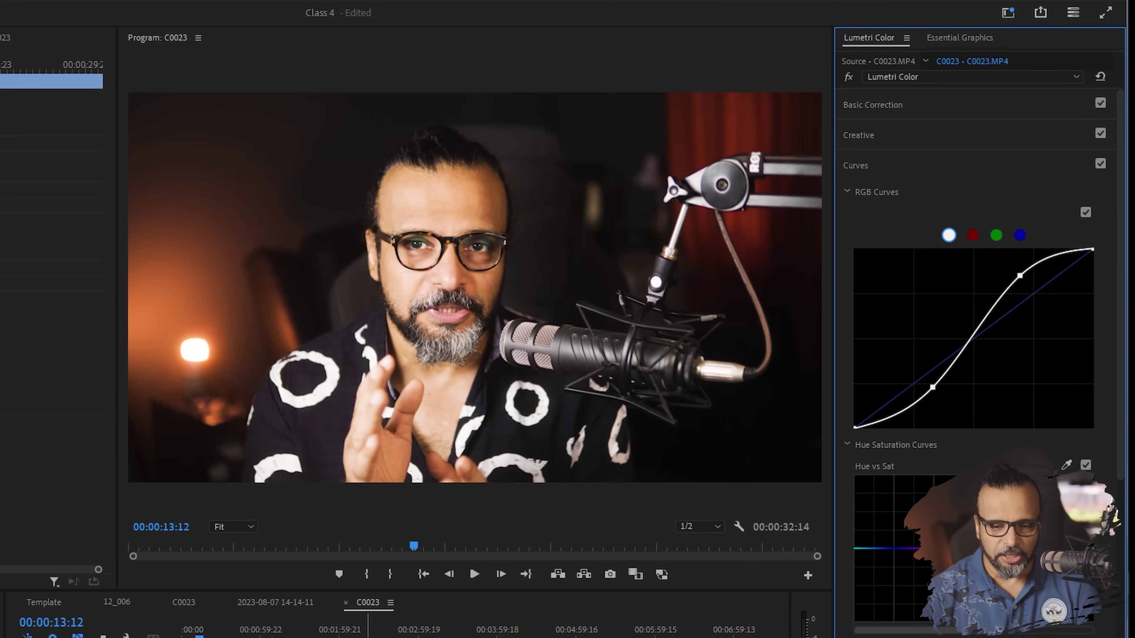
{"action": "left_click", "coordinate": [633, 576]}
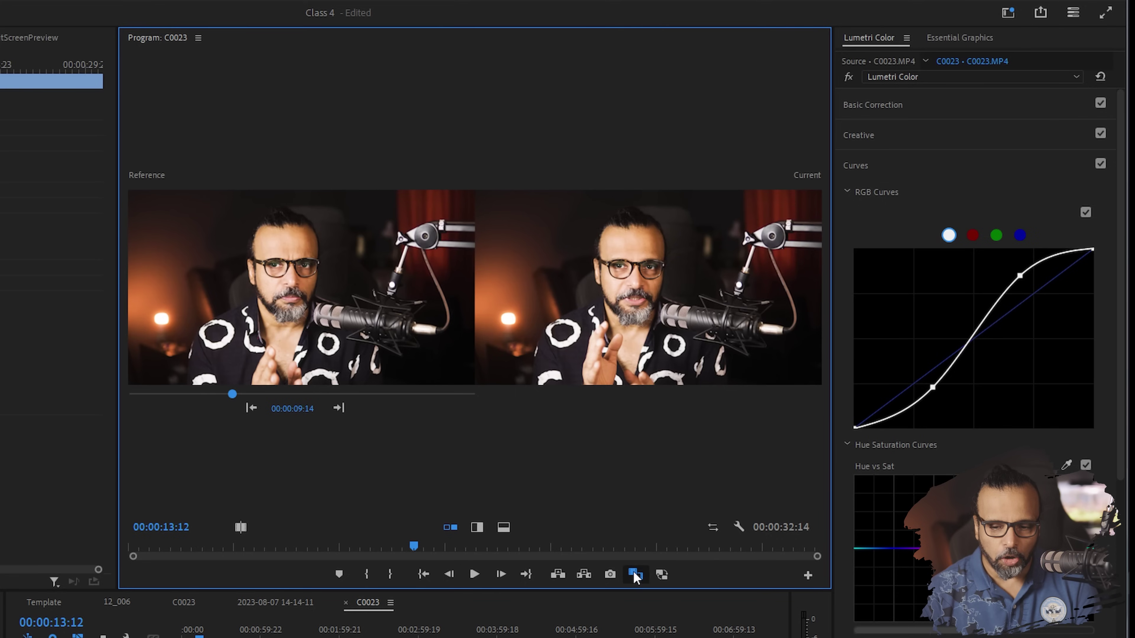
- Exit Comparison View and reset the RGB curve to a straight line
{"action": "left_click", "coordinate": [635, 575]}
{"action": "double_click", "coordinate": [1017, 334]}
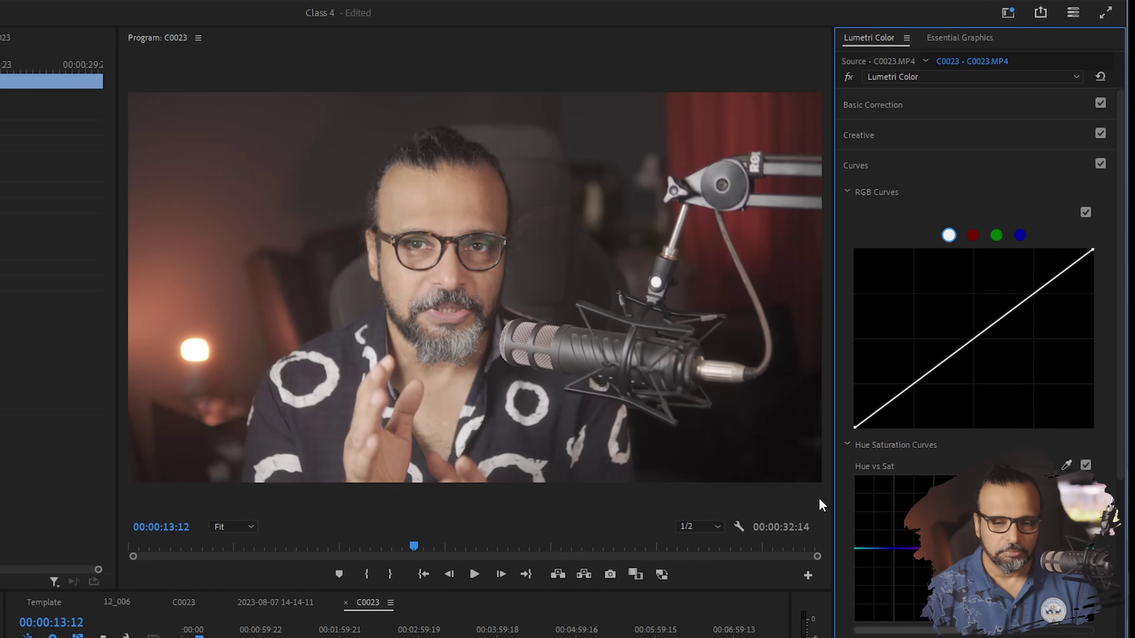
{"action": "left_click", "coordinate": [109, 340]}
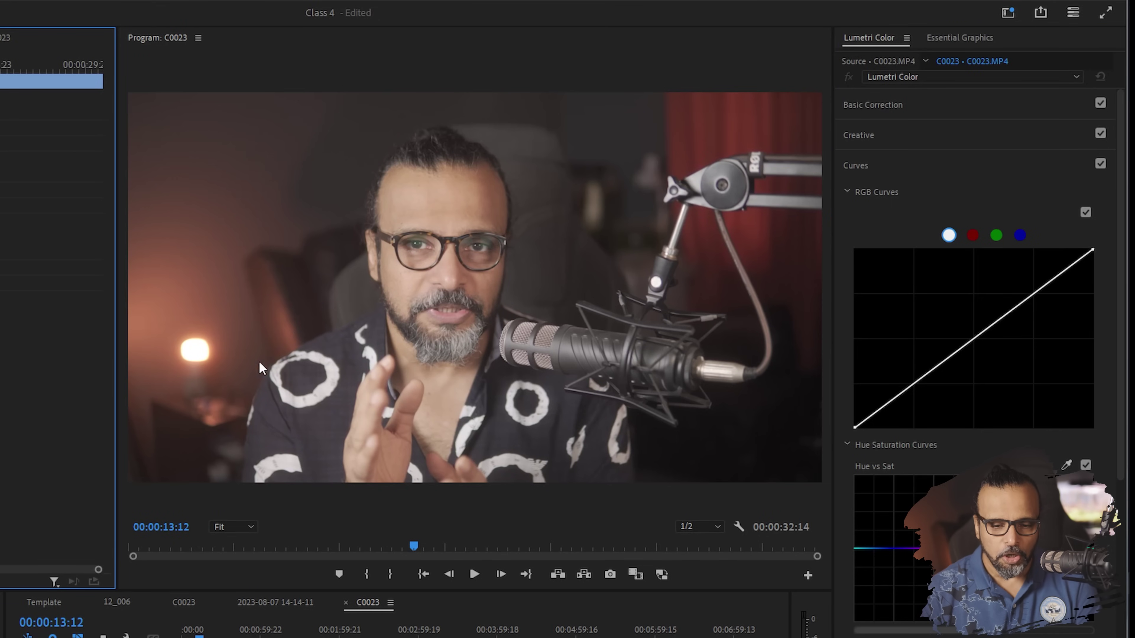
- Re-enable Comparison View and redo the S-curve by lifting highlights and darkening shadows
{"action": "left_click", "coordinate": [634, 574]}
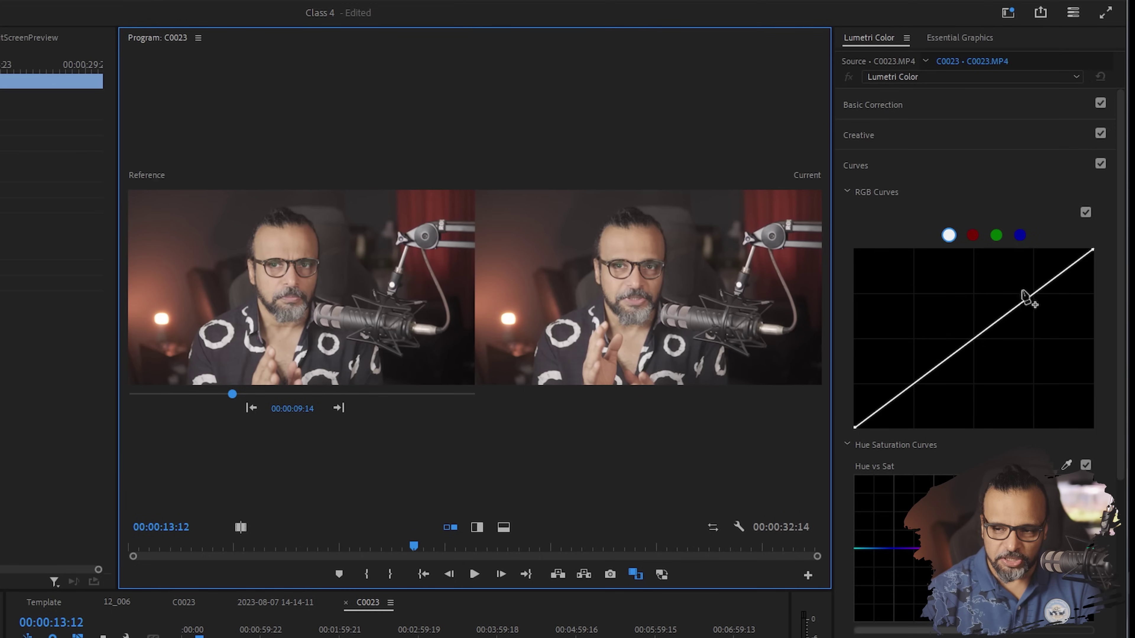
{"action": "left_click_drag", "start_coordinate": [1022, 303], "coordinate": [1021, 274]}
{"action": "left_click_drag", "start_coordinate": [937, 360], "coordinate": [947, 387]}
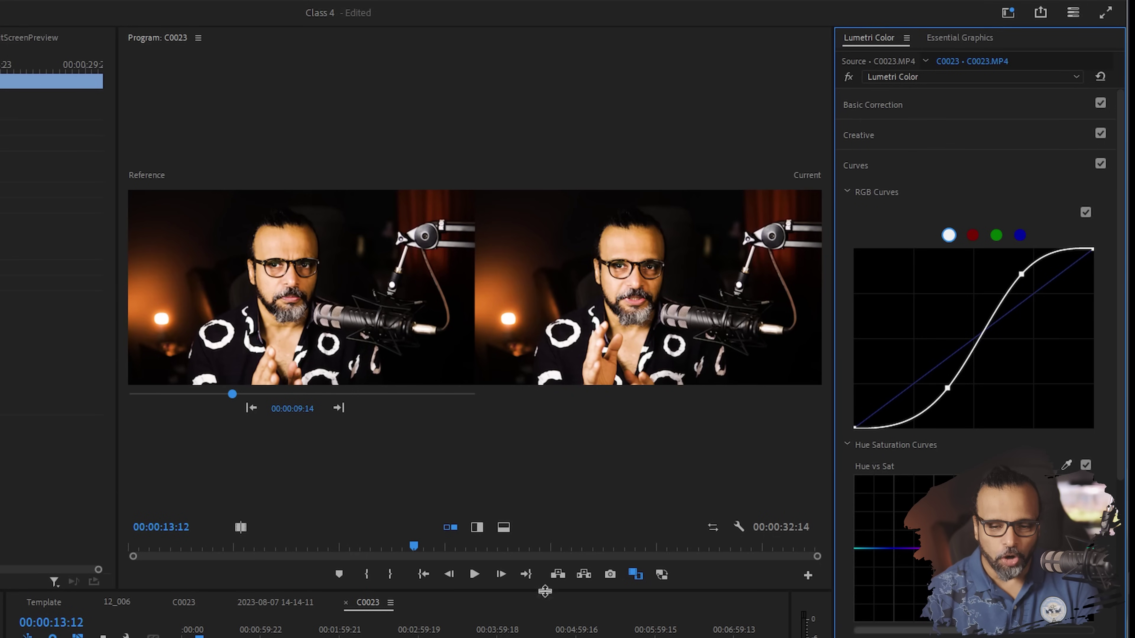
- Toggle the side-by-side comparison off and then back on in the Program monitor
{"action": "left_click", "coordinate": [639, 576]}
{"action": "left_click", "coordinate": [637, 576]}
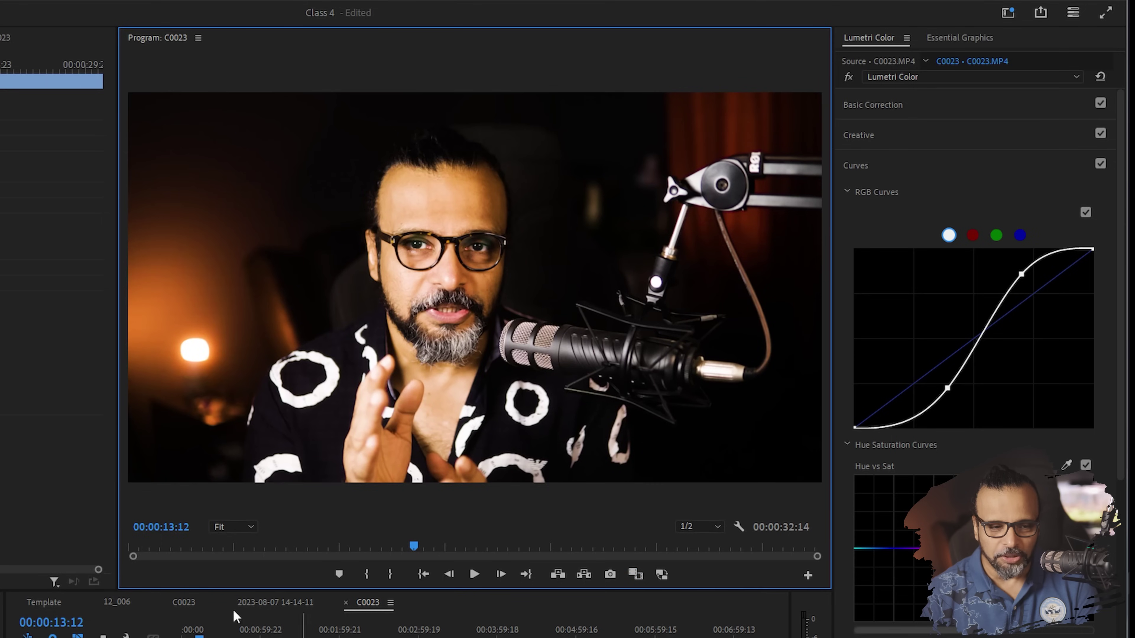
{"action": "key", "text": "shift+2"}
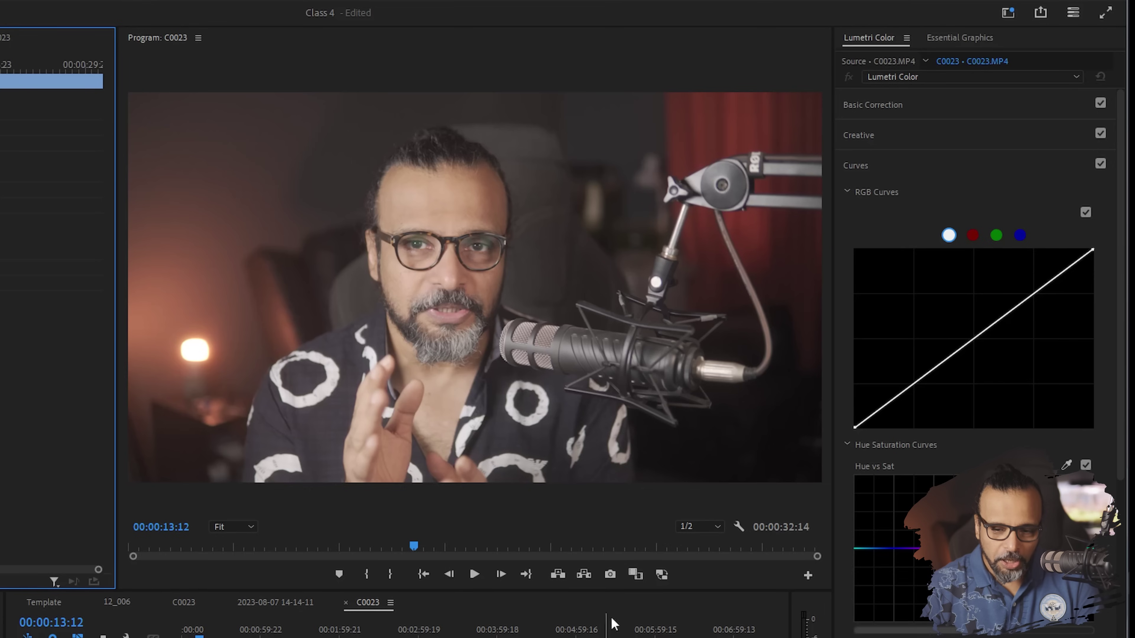
{"action": "left_click", "coordinate": [641, 578]}
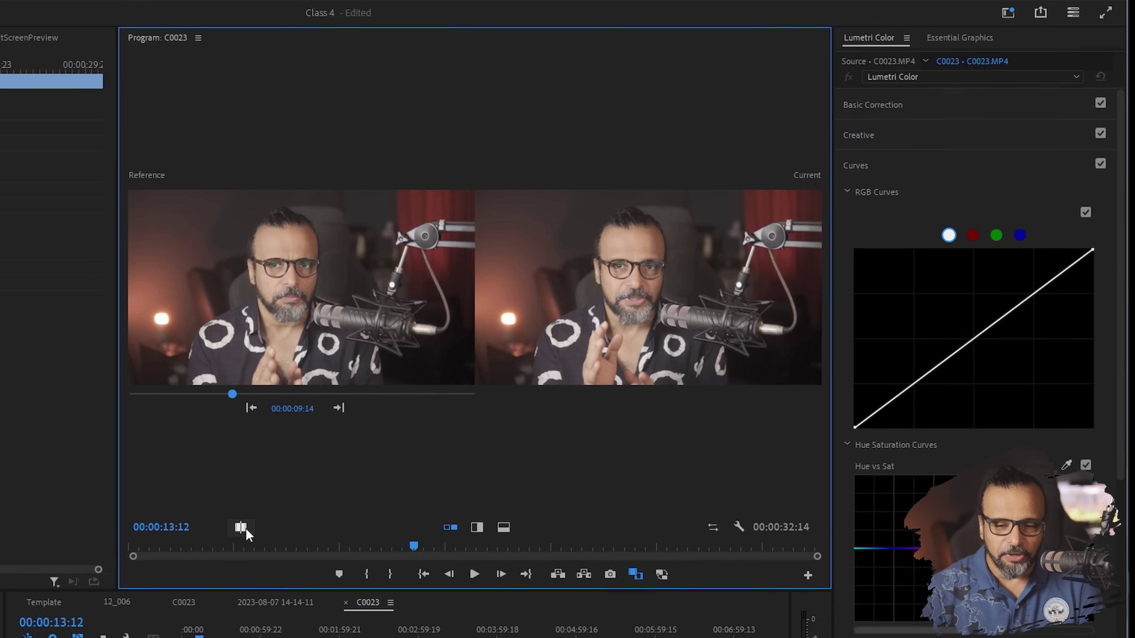
- Switch to Before/After comparison and drag the RGB curve into a contrast S-curve
{"action": "left_click", "coordinate": [241, 528]}
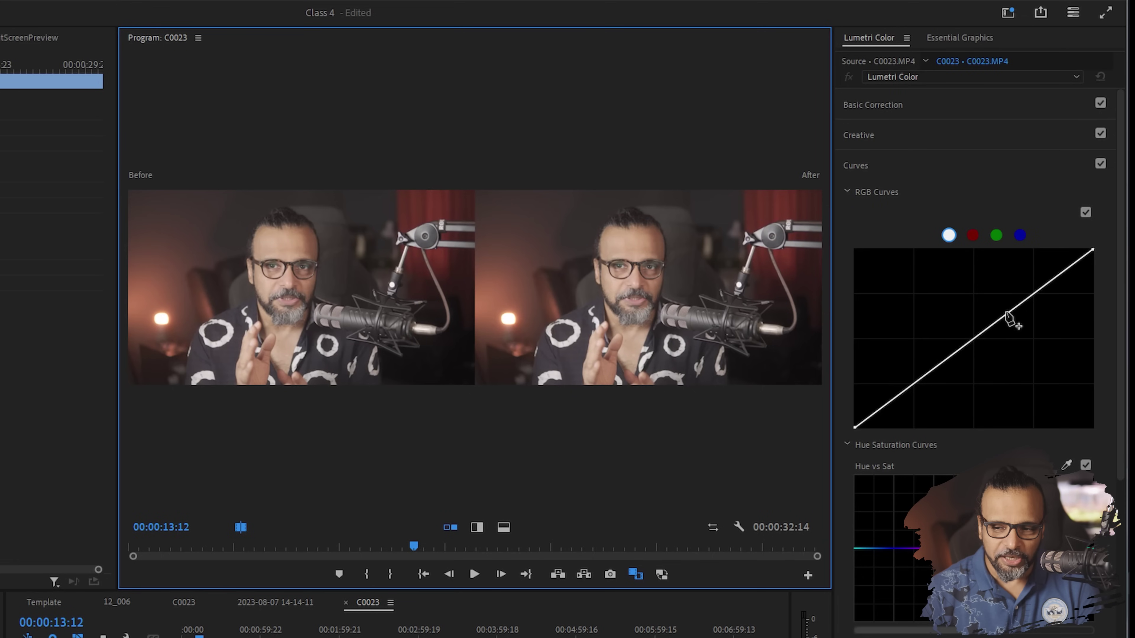
{"action": "left_click_drag", "start_coordinate": [1022, 313], "coordinate": [1021, 284]}
{"action": "left_click_drag", "start_coordinate": [924, 356], "coordinate": [934, 392]}
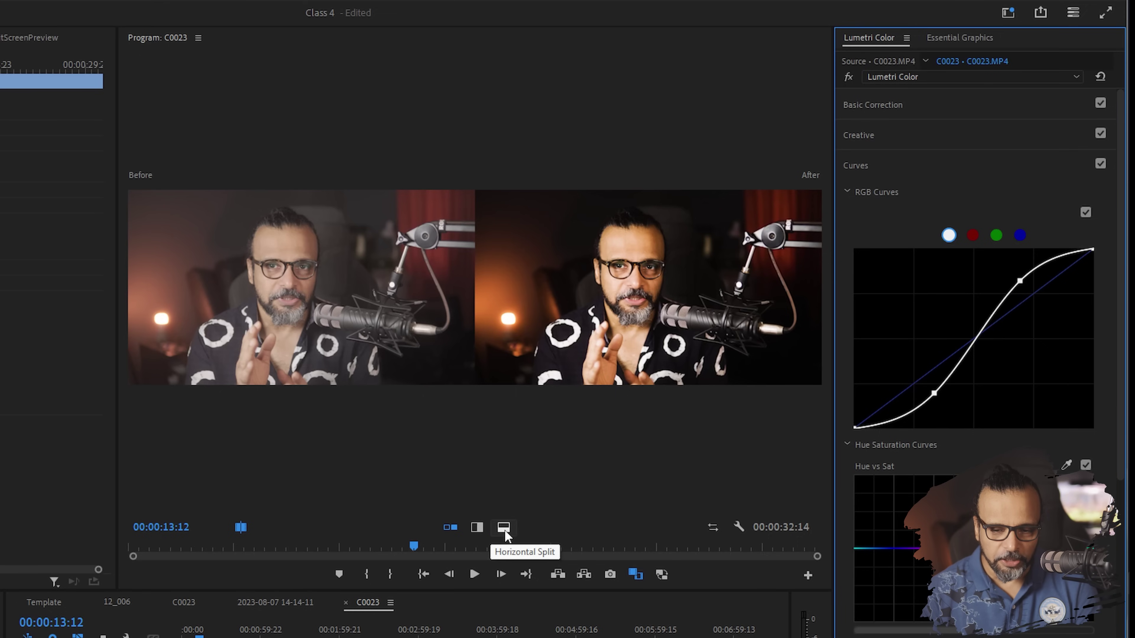
- Switch to Vertical Split, tweak the curve points, then reset the RGB curve straight
{"action": "left_click", "coordinate": [478, 527]}
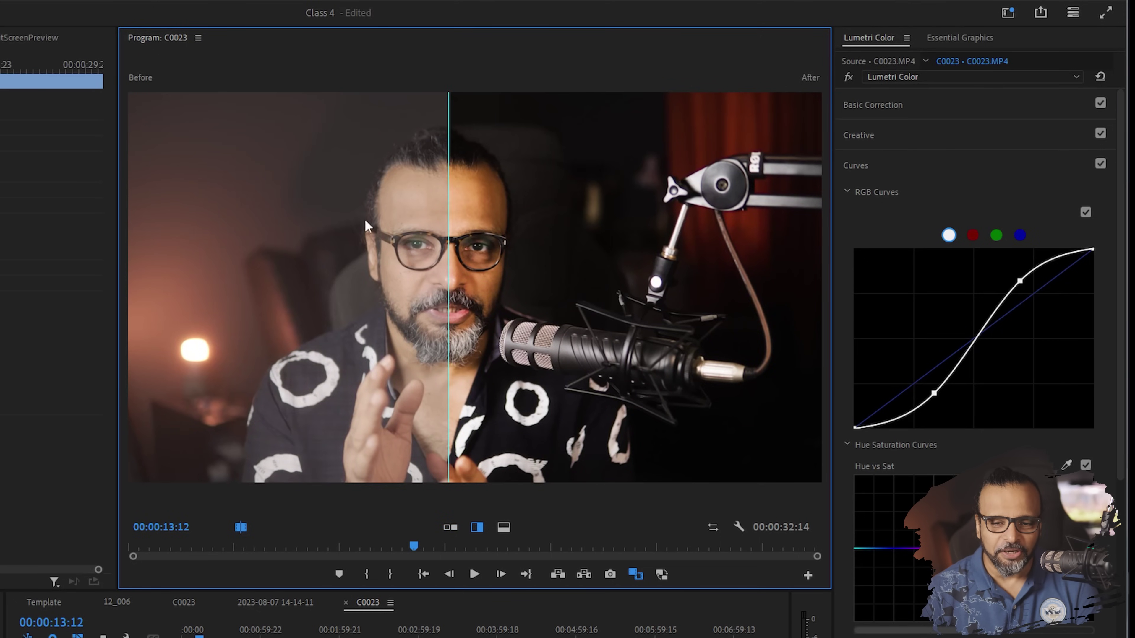
{"action": "left_click_drag", "start_coordinate": [1020, 283], "coordinate": [1035, 319]}
{"action": "left_click_drag", "start_coordinate": [936, 400], "coordinate": [913, 388]}
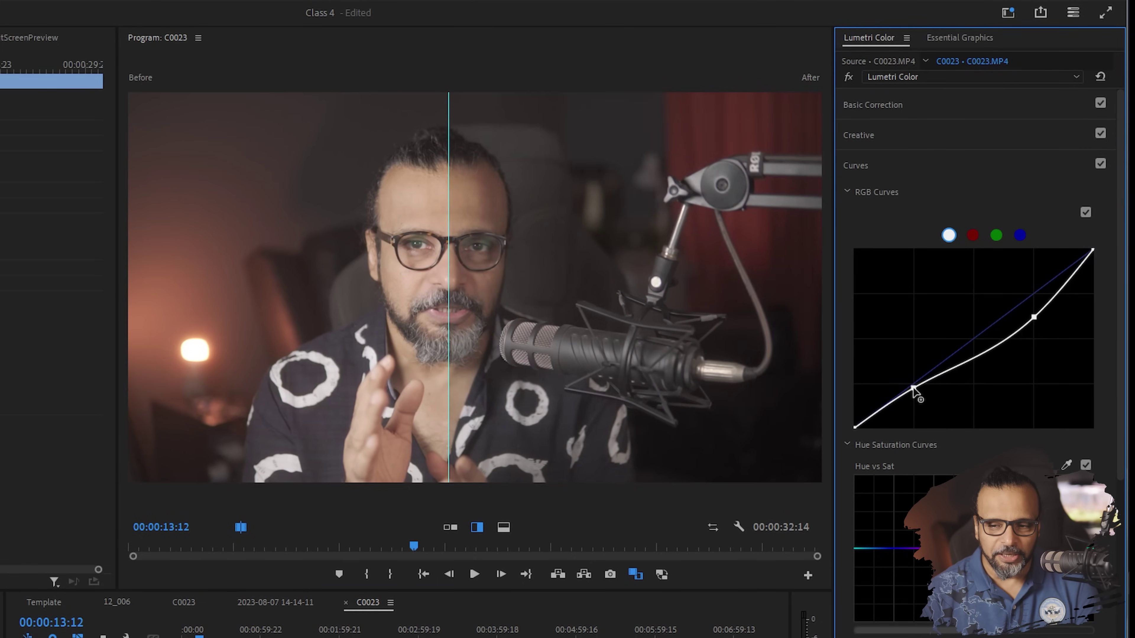
{"action": "double_click", "coordinate": [970, 394]}
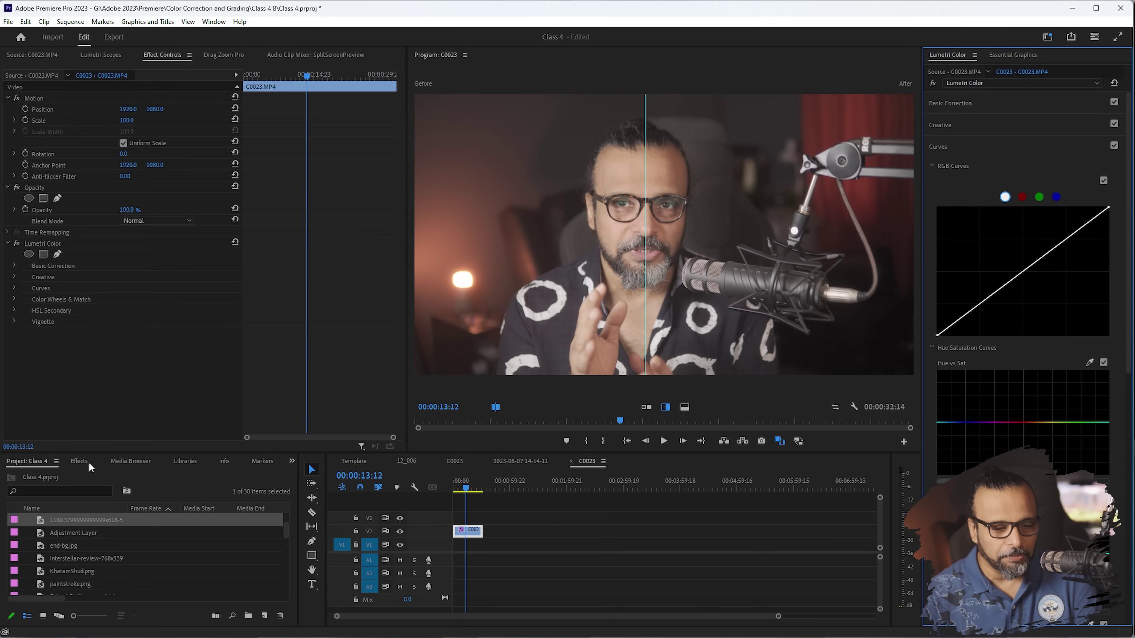
- Search the Effects panel for 'blur' and drag Directional Blur onto the clip on V2
{"action": "left_click", "coordinate": [79, 460]}
{"action": "double_click", "coordinate": [104, 374]}
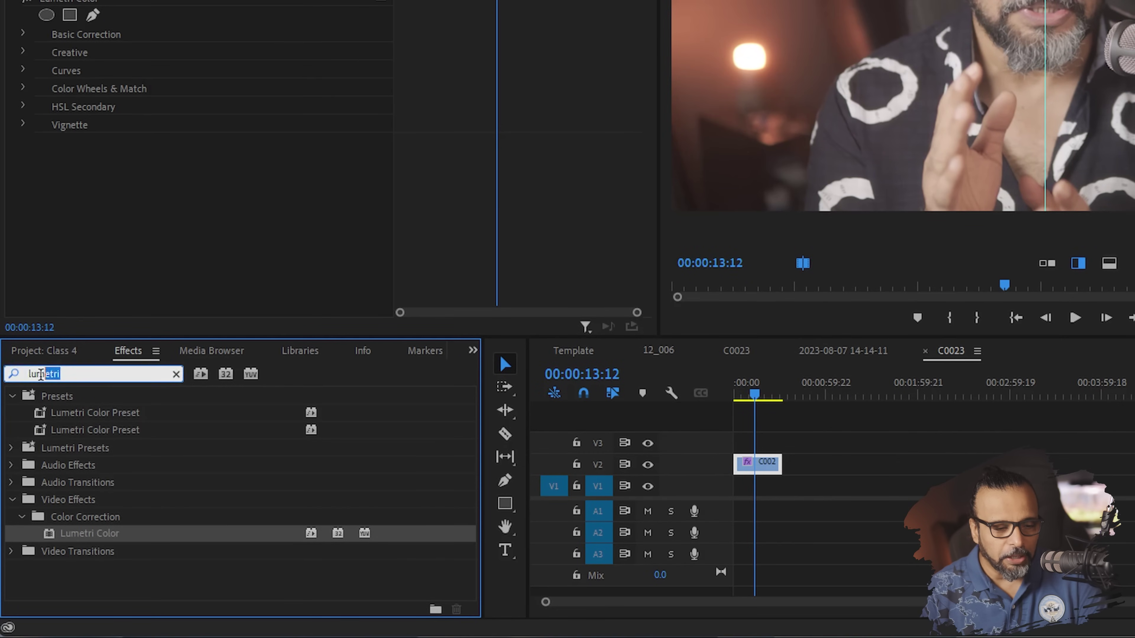
{"action": "type", "text": "bl"}
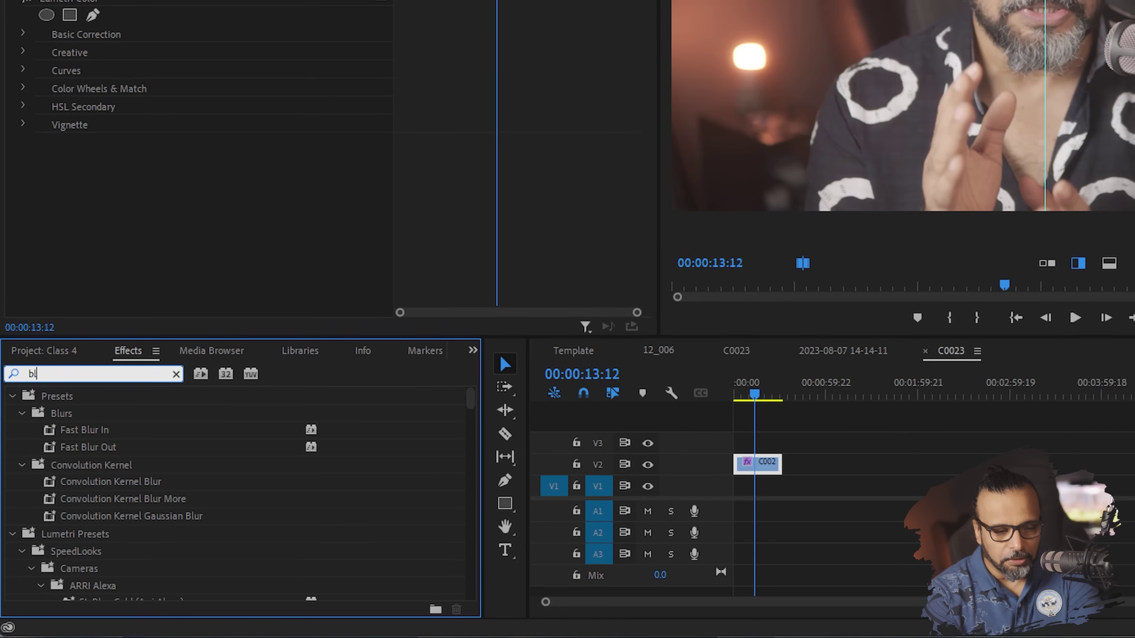
{"action": "type", "text": "ur"}
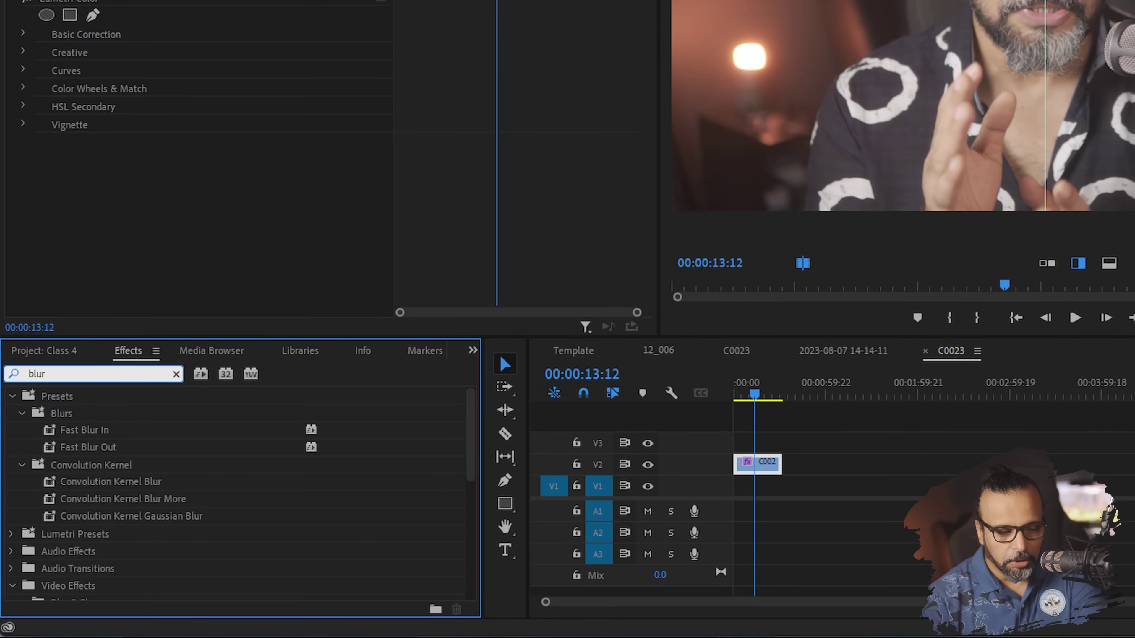
{"action": "left_click", "coordinate": [23, 414]}
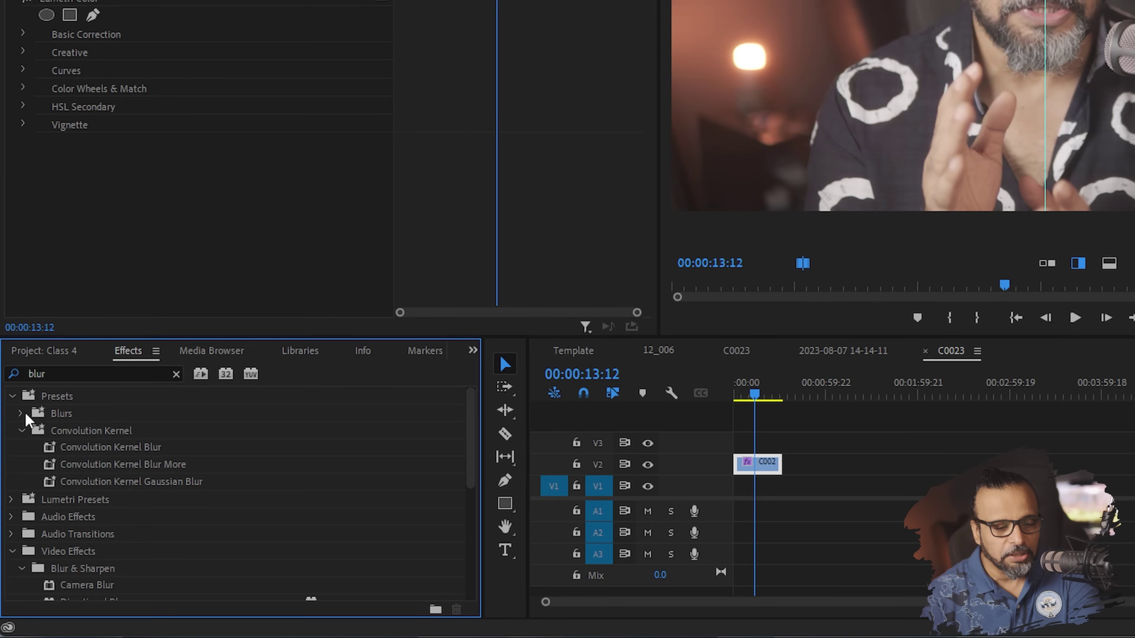
{"action": "left_click", "coordinate": [21, 431]}
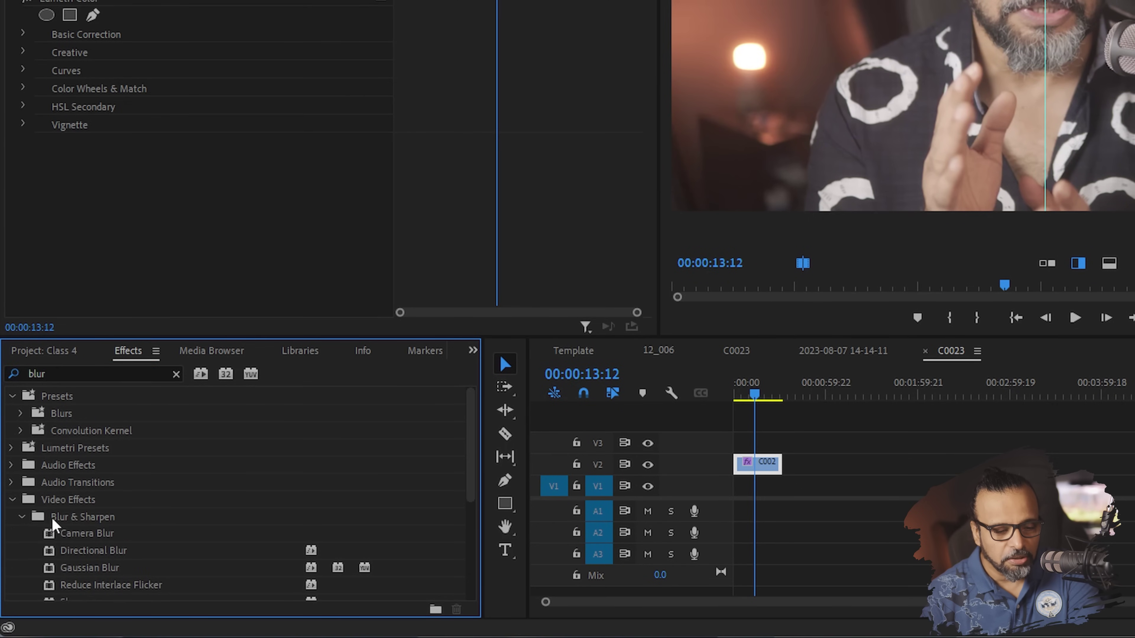
{"action": "scroll", "coordinate": [97, 533], "scroll_direction": "down", "scroll_amount": 3}
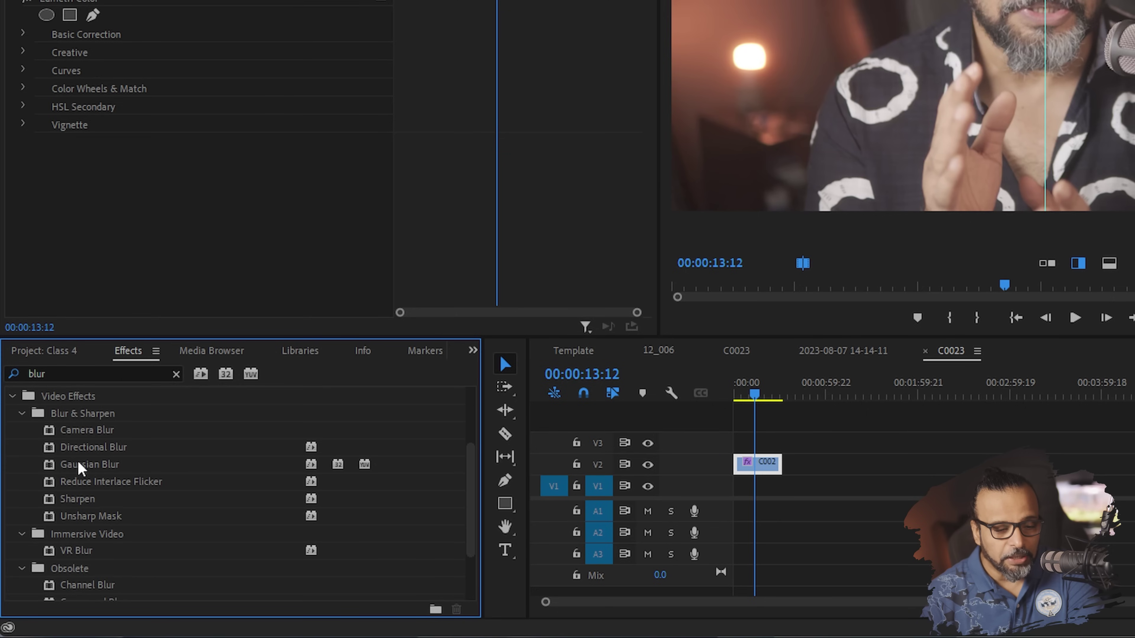
{"action": "left_click_drag", "start_coordinate": [85, 448], "coordinate": [764, 472]}
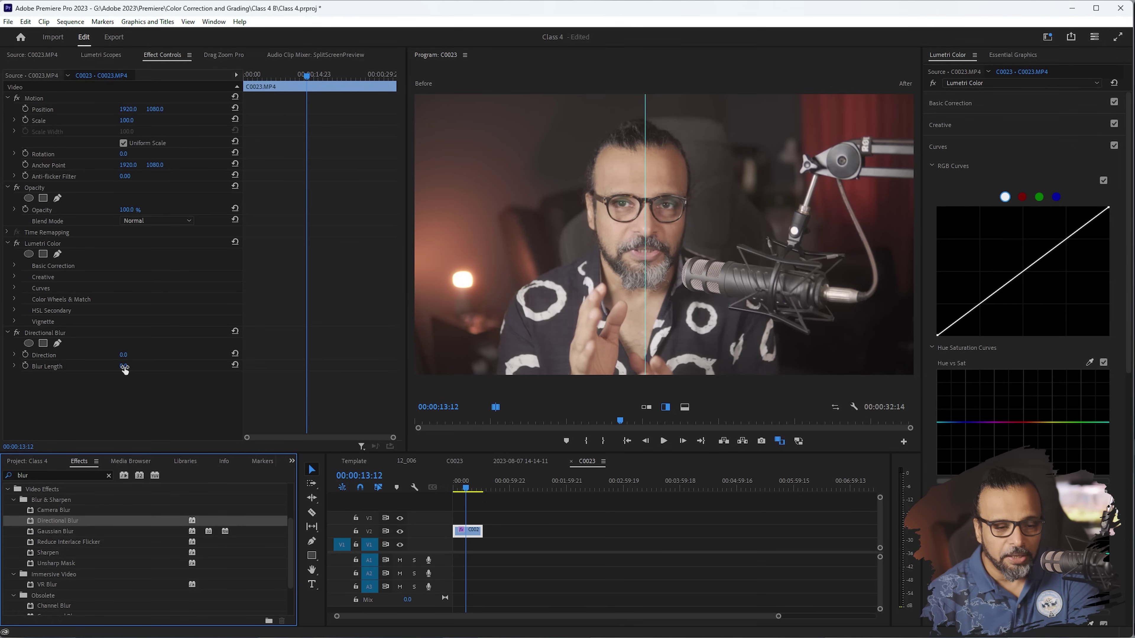
- Raise Directional Blur's Blur Length from 0.0 to 64.0
{"action": "left_click_drag", "start_coordinate": [124, 367], "coordinate": [153, 367]}
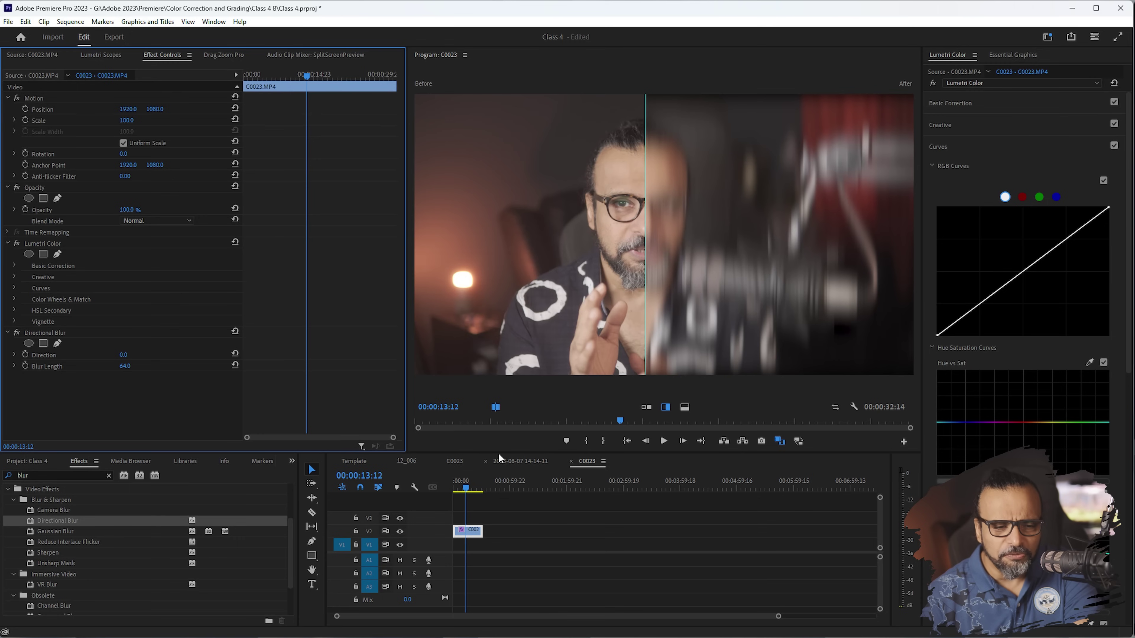
- Move to a later frame, toggle the comparison off and on, and angle the blur Direction to about 79°
{"action": "left_click_drag", "start_coordinate": [467, 489], "coordinate": [468, 489]}
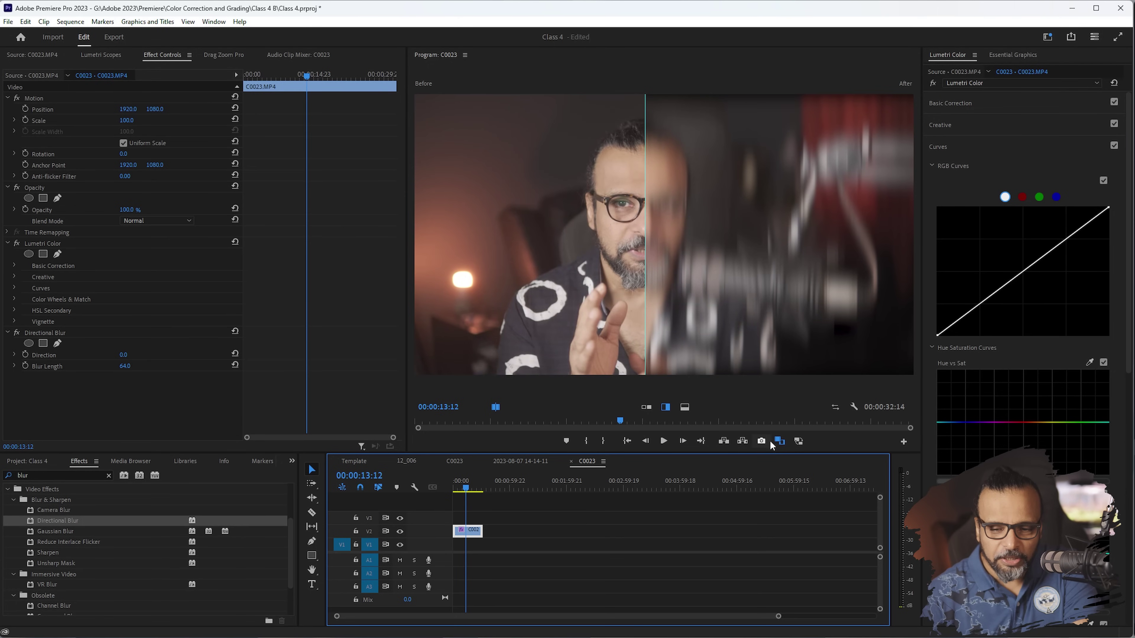
{"action": "left_click", "coordinate": [779, 441]}
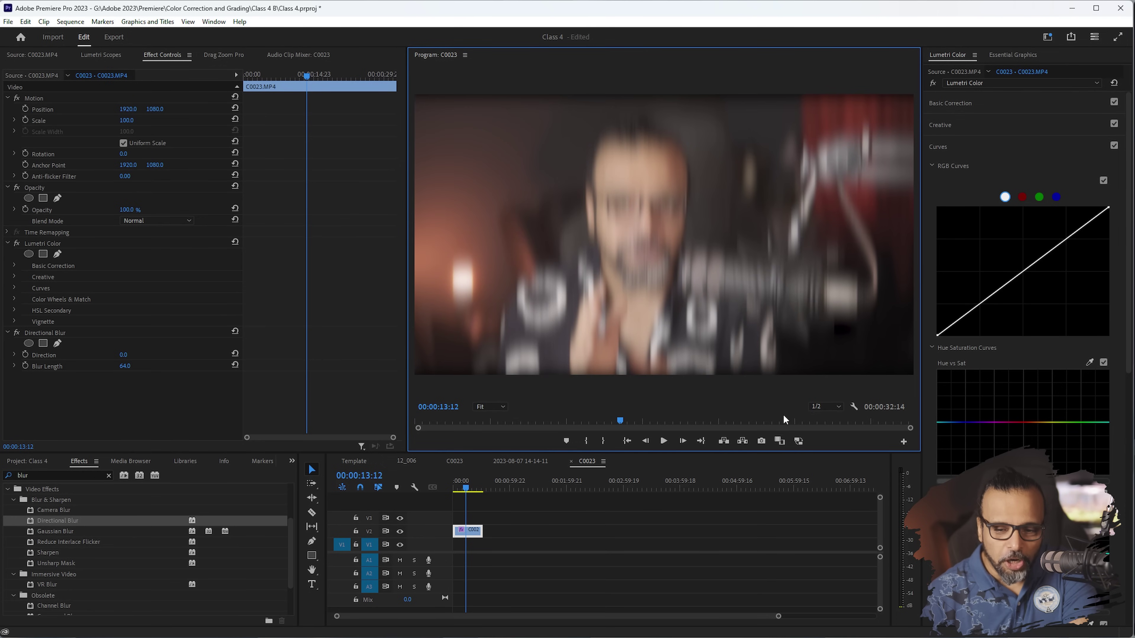
{"action": "left_click", "coordinate": [779, 441]}
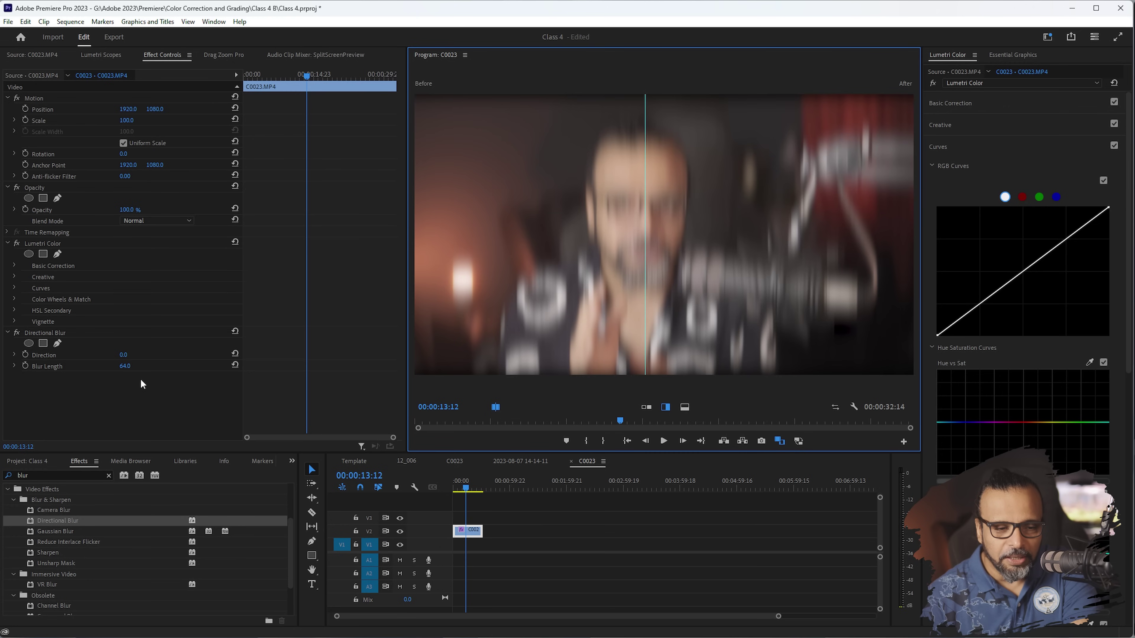
{"action": "left_click_drag", "start_coordinate": [131, 360], "coordinate": [166, 361]}
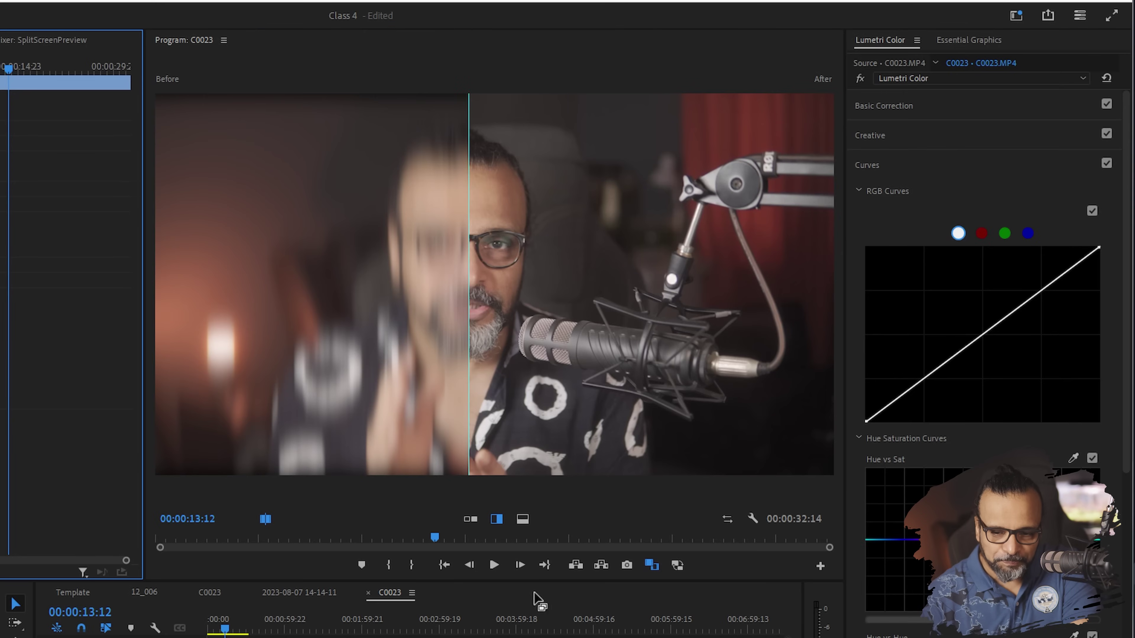
- Exit the comparison and bring back the Before/After vertical split
{"action": "left_click", "coordinate": [652, 565]}
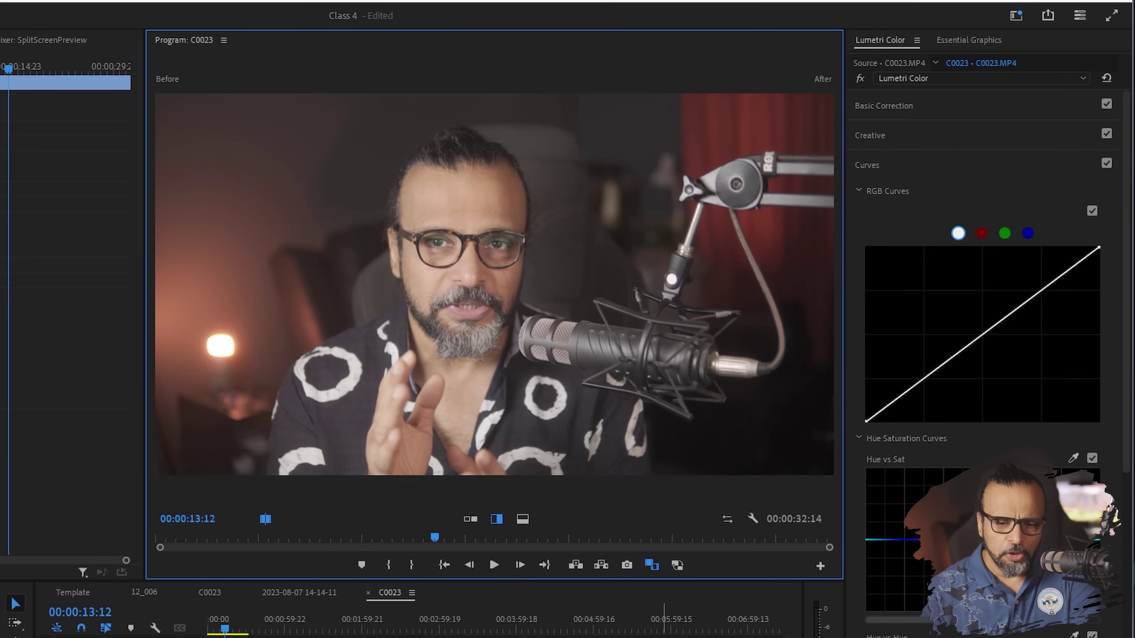
{"action": "left_click", "coordinate": [652, 566]}
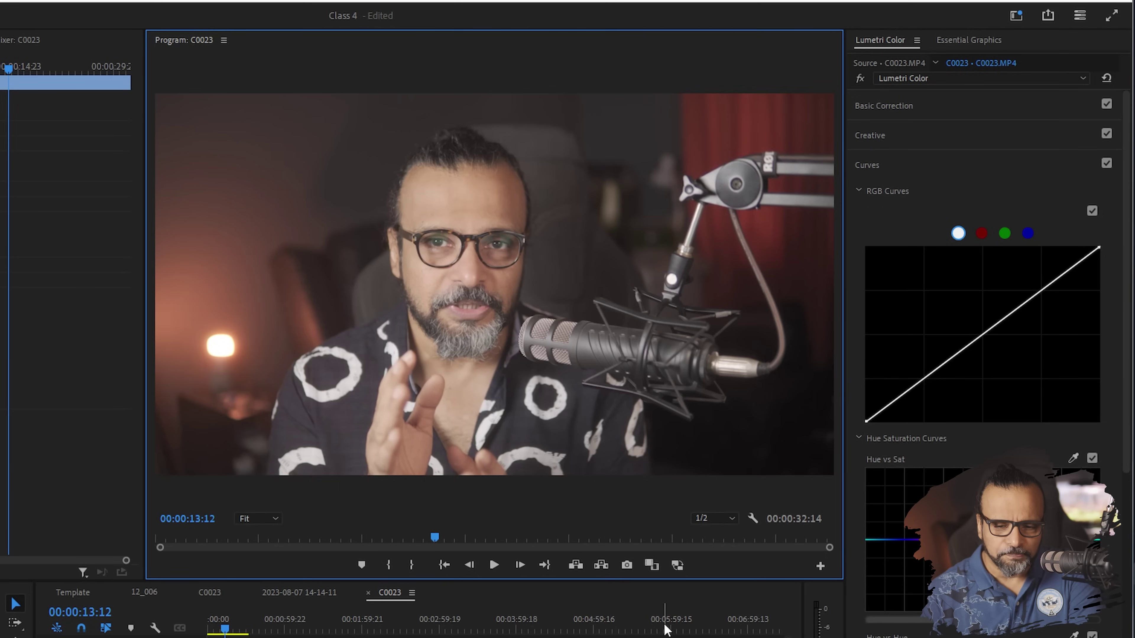
{"action": "left_click", "coordinate": [653, 567]}
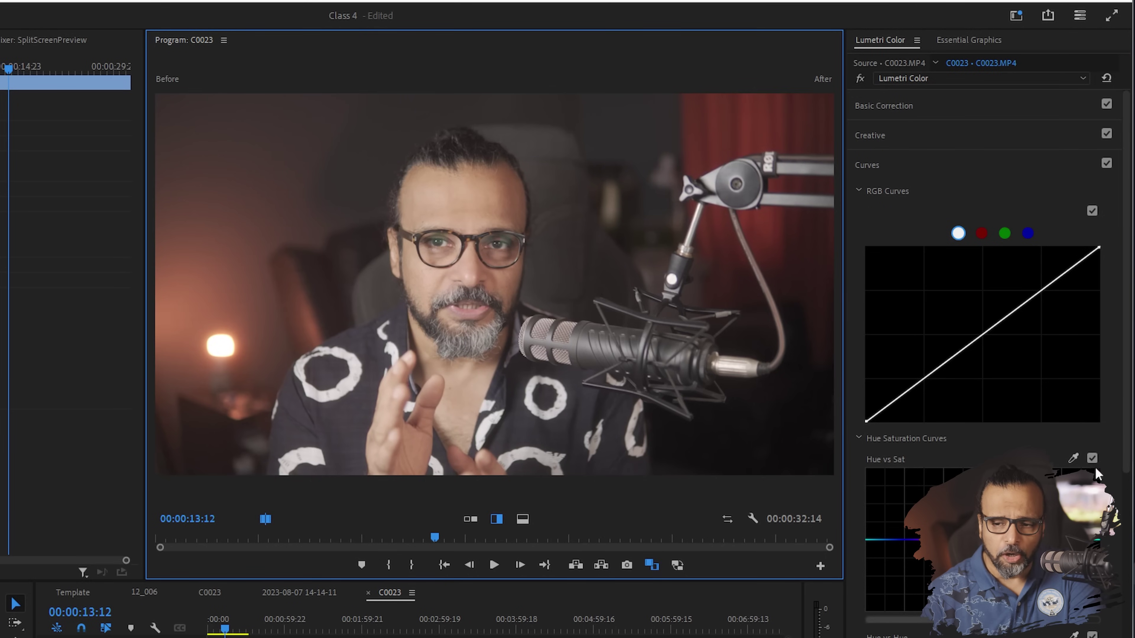
- Add two RGB curve points and shape them into a contrast-boosting S-curve
{"action": "left_click_drag", "start_coordinate": [1028, 301], "coordinate": [1026, 282]}
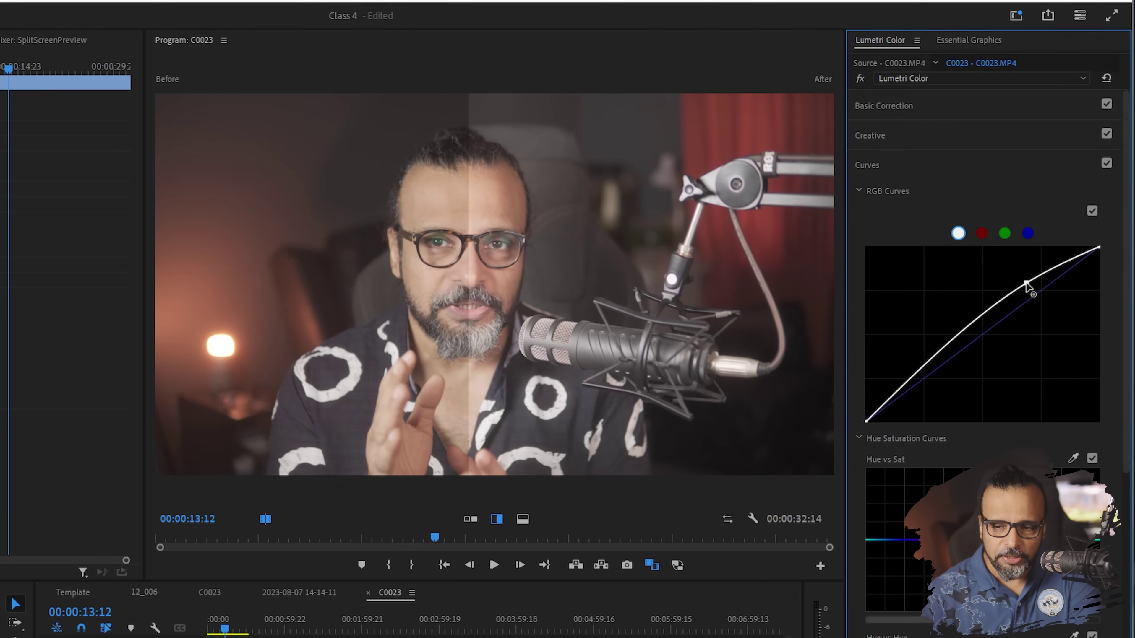
{"action": "left_click", "coordinate": [935, 363]}
{"action": "left_click_drag", "start_coordinate": [934, 363], "coordinate": [922, 387]}
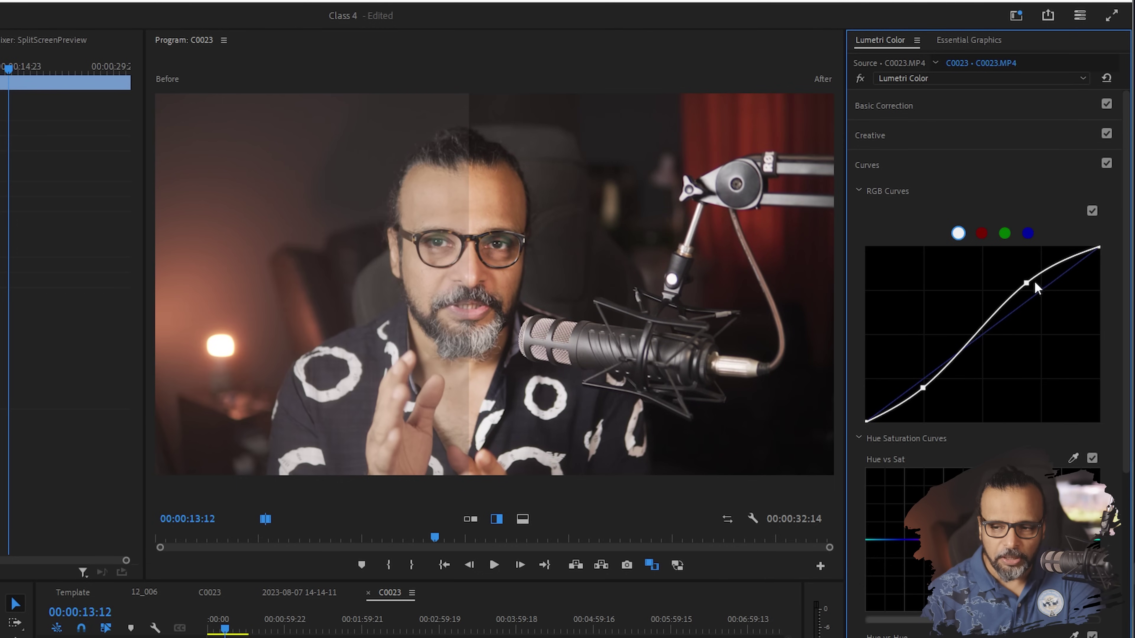
{"action": "left_click_drag", "start_coordinate": [1026, 284], "coordinate": [1041, 273]}
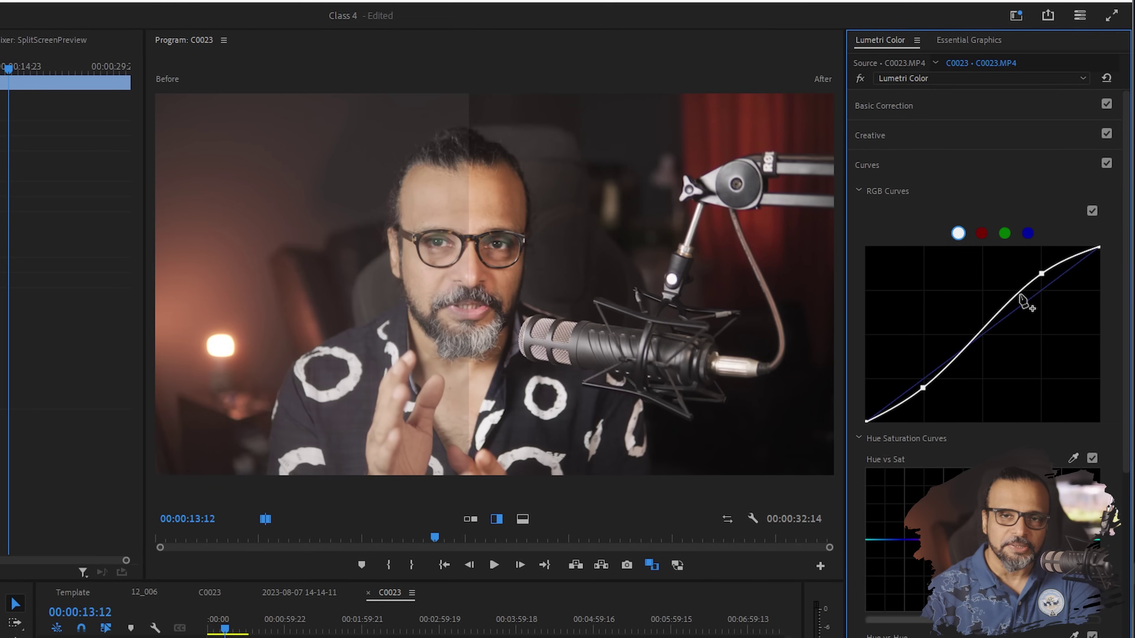
{"action": "left_click", "coordinate": [928, 132]}
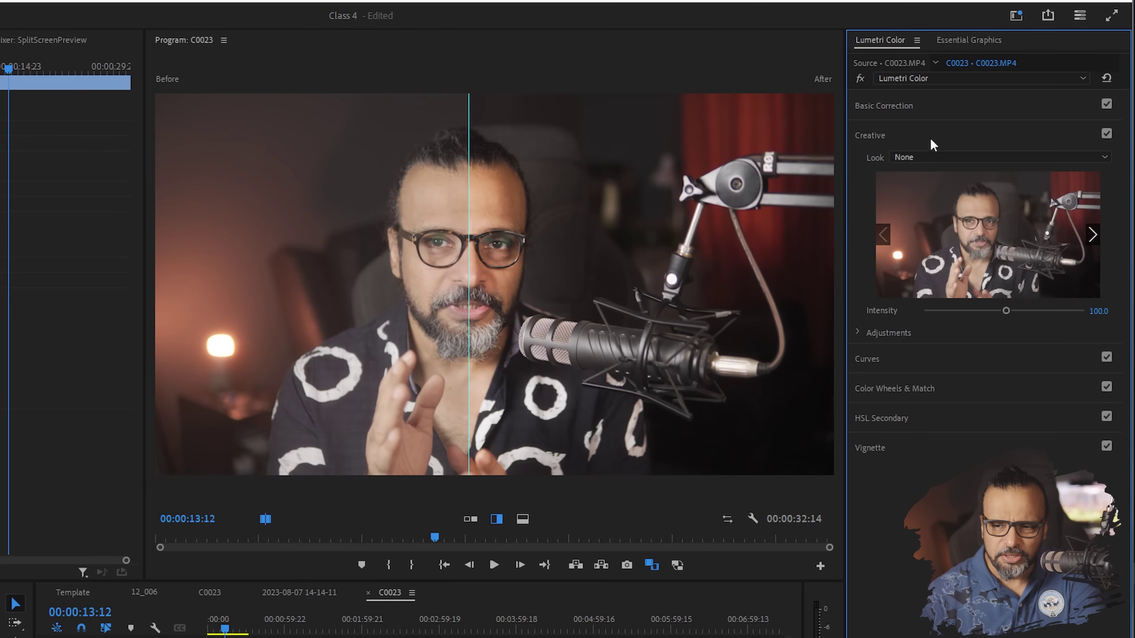
- Set Basic Correction Temperature to 15.7 and Tint to 7.6, then shift the split divider left
{"action": "left_click", "coordinate": [937, 107]}
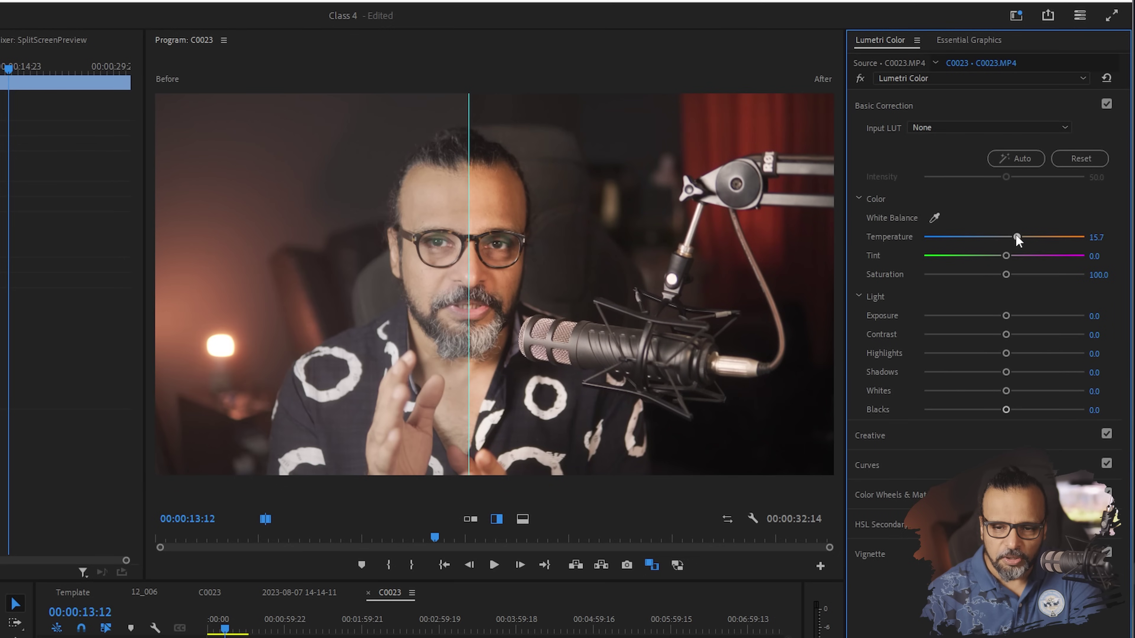
{"action": "left_click_drag", "start_coordinate": [1006, 256], "coordinate": [1011, 258]}
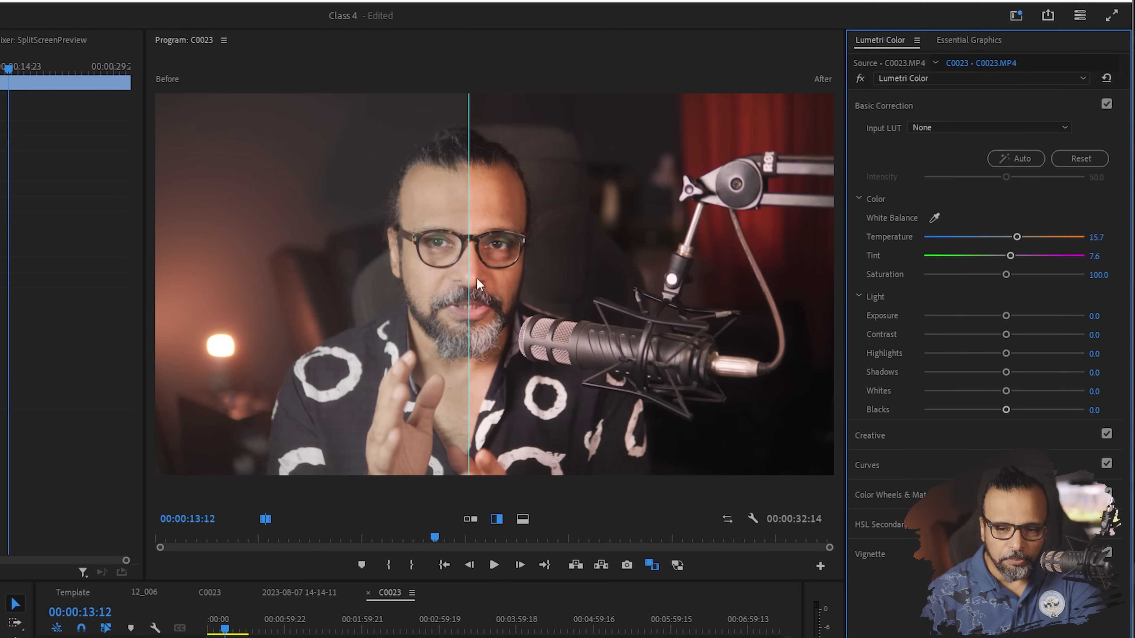
{"action": "mouse_move", "coordinate": [470, 350]}
{"action": "left_mouse_down"}
{"action": "mouse_move", "coordinate": [350, 336]}
{"action": "mouse_move", "coordinate": [686, 319]}
{"action": "mouse_move", "coordinate": [458, 322]}
{"action": "mouse_move", "coordinate": [474, 320]}
{"action": "left_mouse_up"}
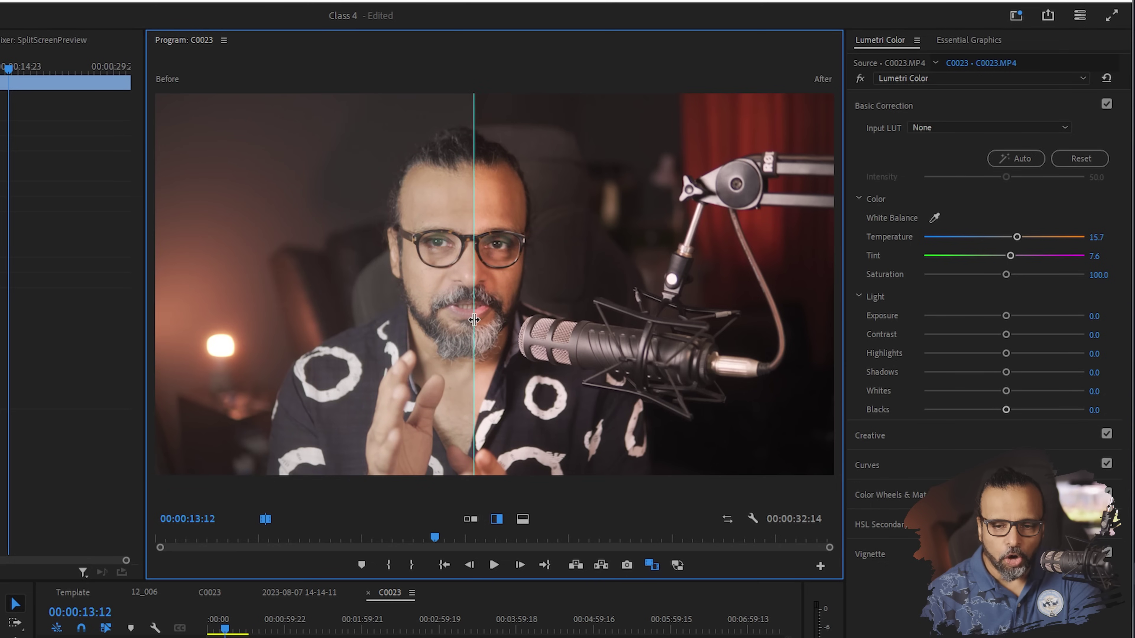
- Compare before and after in a horizontal split, with the divider near the glasses and halves swapped
{"action": "left_click", "coordinate": [522, 520]}
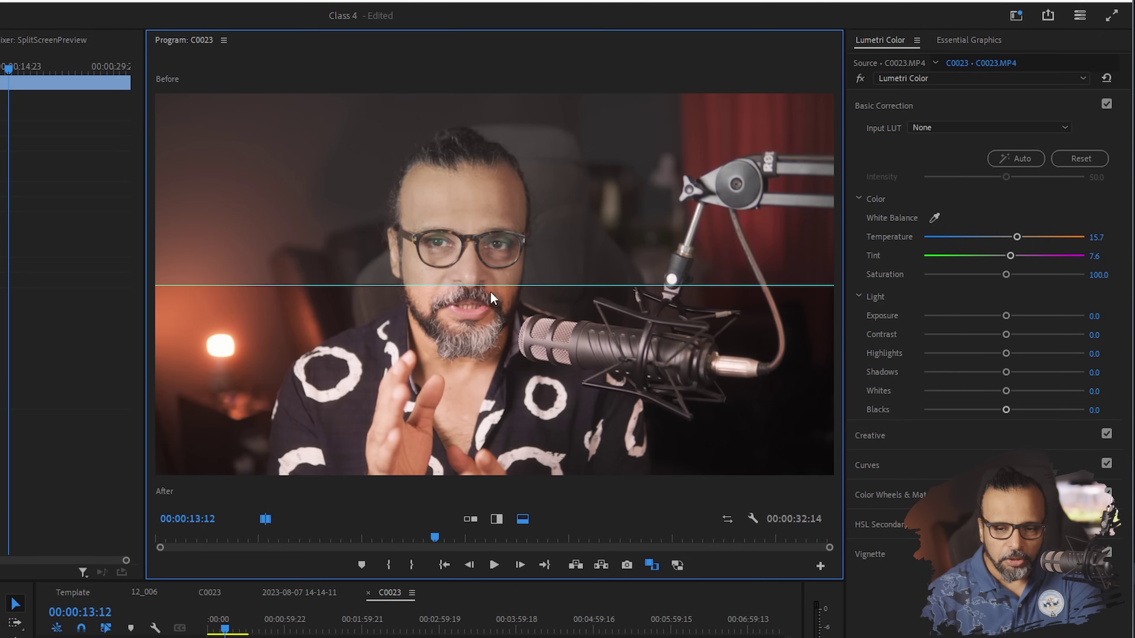
{"action": "mouse_move", "coordinate": [486, 285]}
{"action": "left_mouse_down"}
{"action": "mouse_move", "coordinate": [487, 255]}
{"action": "mouse_move", "coordinate": [479, 305]}
{"action": "left_mouse_up"}
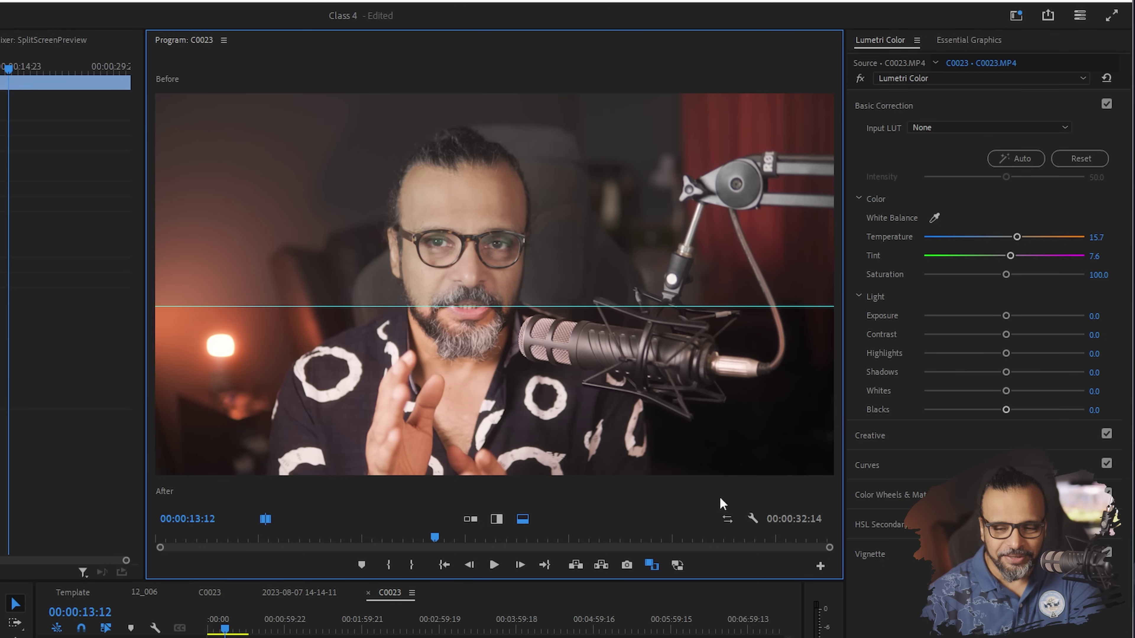
{"action": "left_click", "coordinate": [728, 521]}
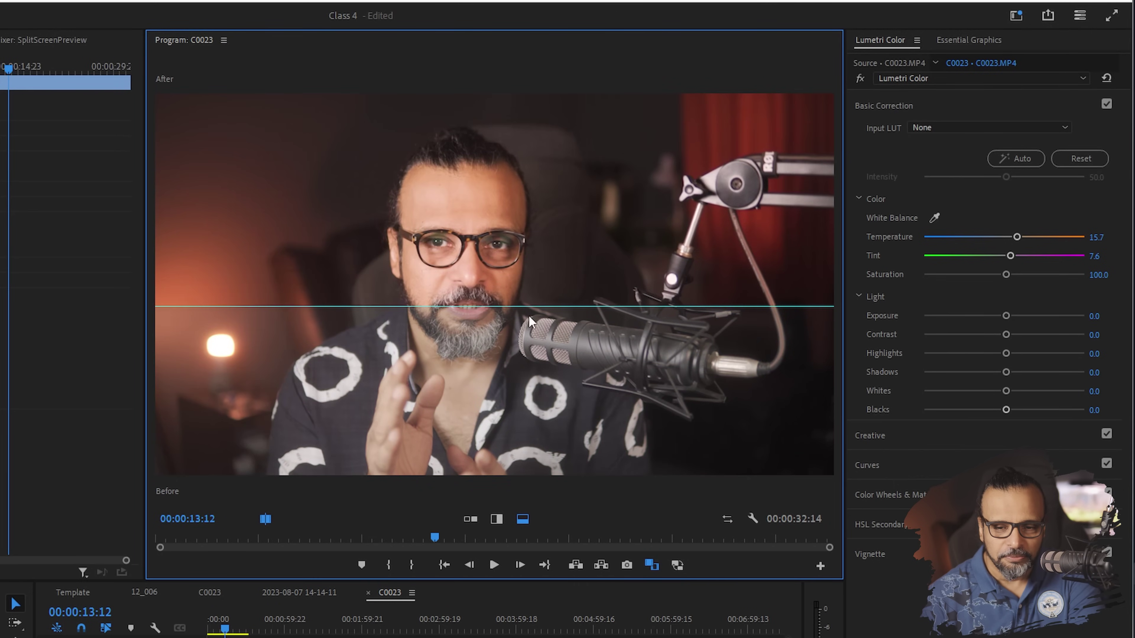
{"action": "left_click_drag", "start_coordinate": [517, 306], "coordinate": [516, 299]}
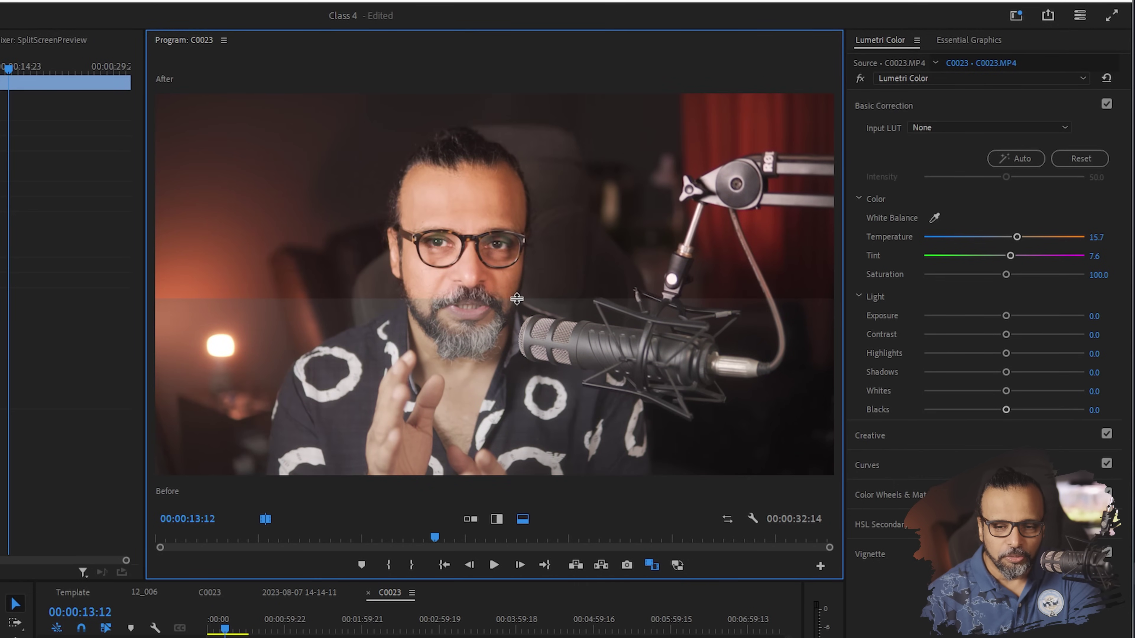
- Switch to a side-by-side comparison with the original clip on the left
{"action": "left_click", "coordinate": [470, 519]}
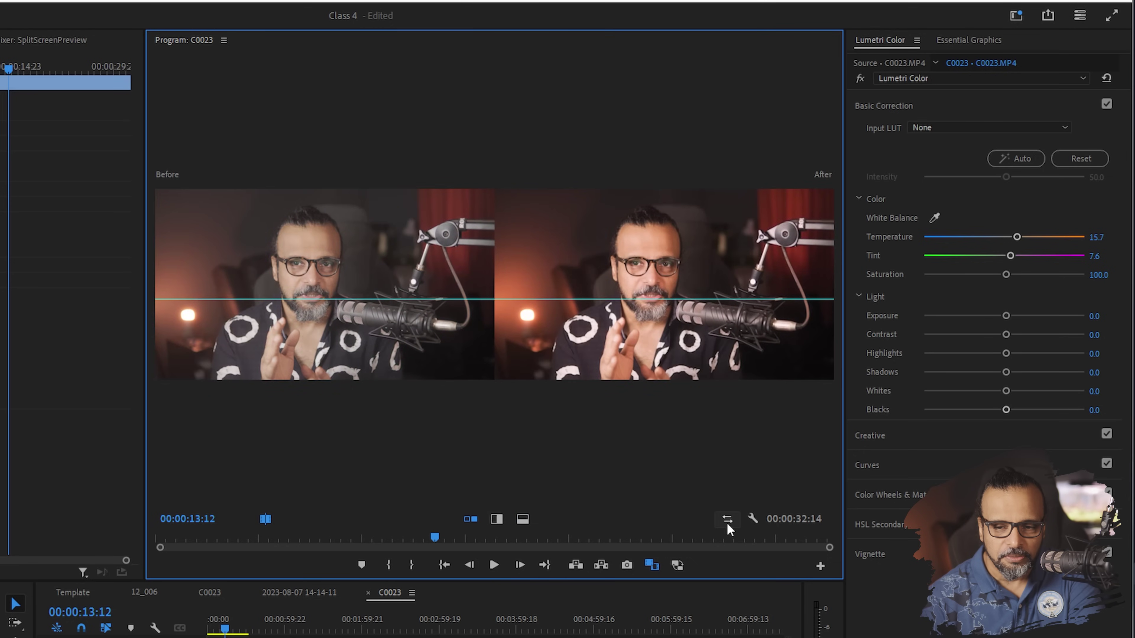
{"action": "left_click", "coordinate": [727, 523]}
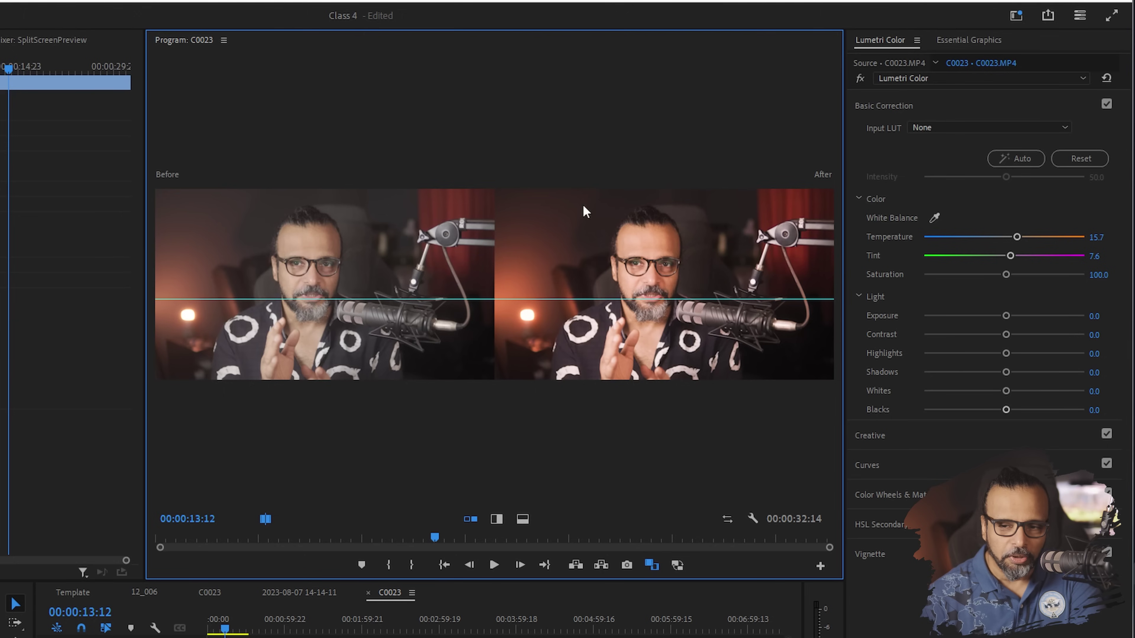
{"action": "left_click", "coordinate": [728, 521]}
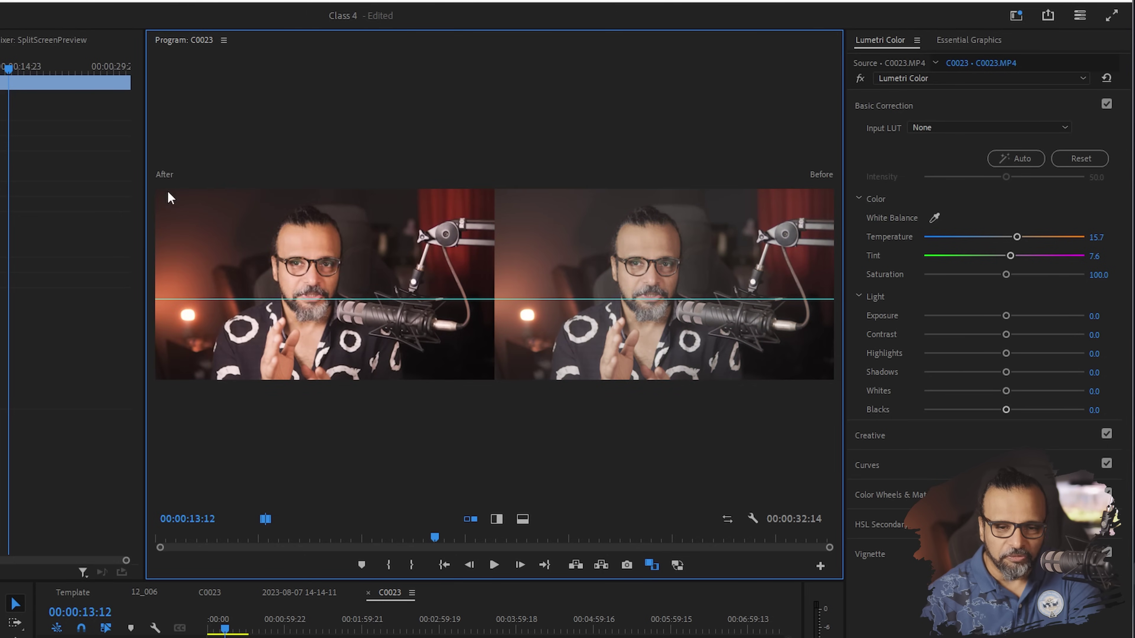
{"action": "left_click", "coordinate": [728, 520]}
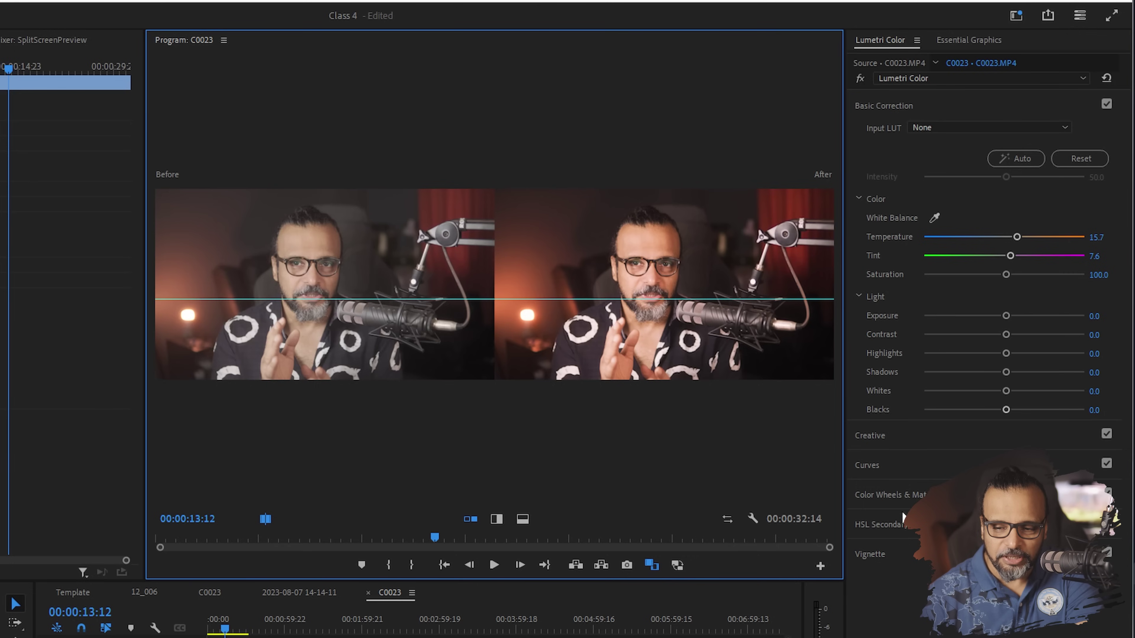
{"action": "left_click", "coordinate": [889, 495]}
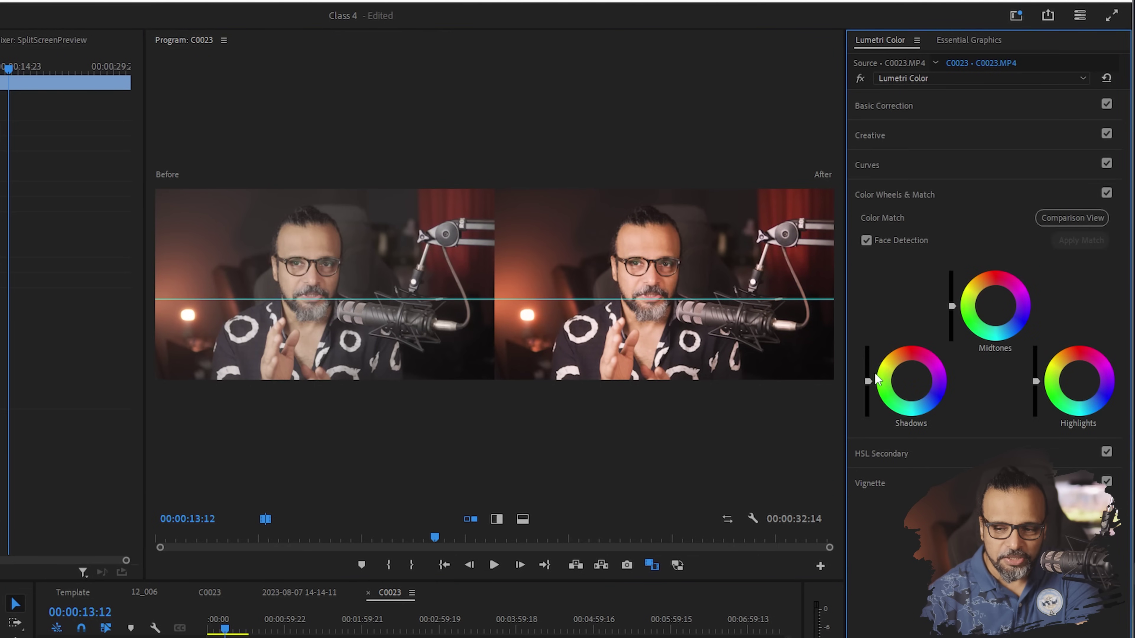
- Lower the Shadows wheel's brightness slider in Color Wheels & Match to deepen the dark areas
{"action": "left_click_drag", "start_coordinate": [868, 382], "coordinate": [868, 396]}
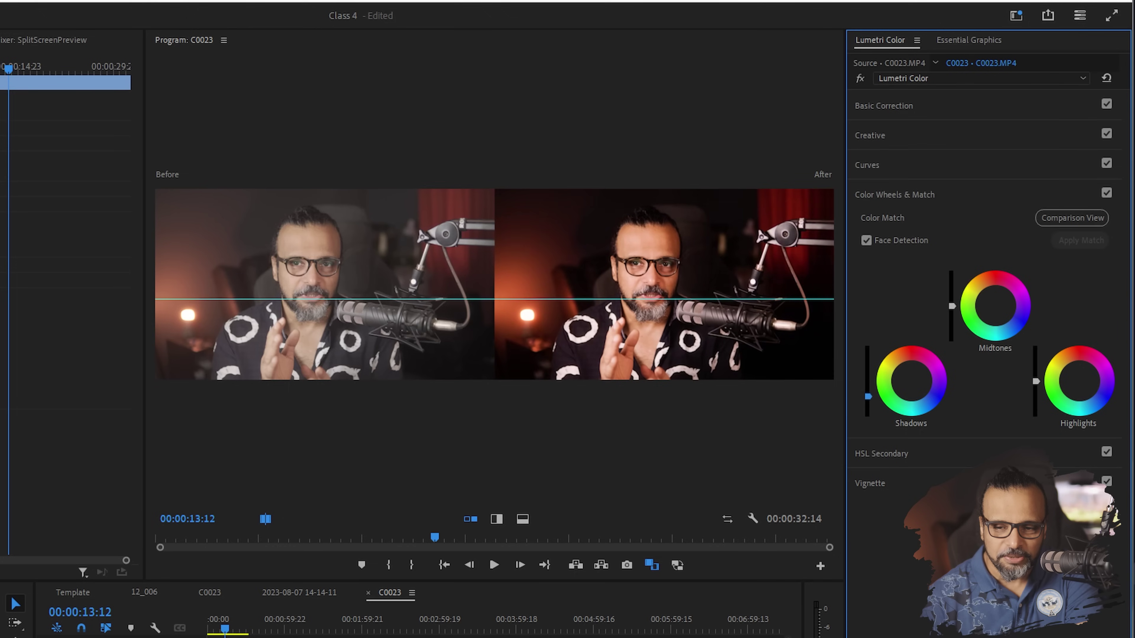